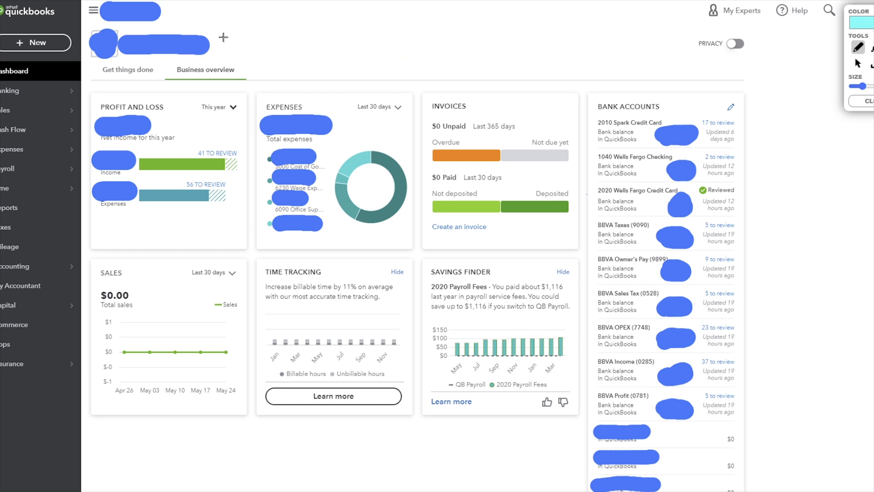
- Draw cyan arrows pointing at the Profit and Loss, Expenses, Invoices and Bank Accounts headings on the dashboard
mouse_move(192, 87)
left_mouse_down()
mouse_move(168, 97)
mouse_move(208, 81)
left_mouse_up()
mouse_move(303, 48)
left_mouse_down()
mouse_move(297, 68)
mouse_move(280, 79)
left_mouse_up()
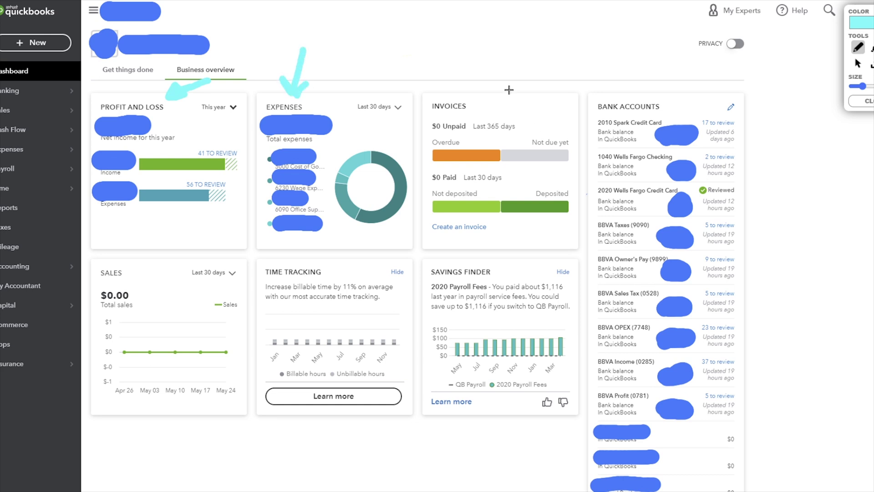
mouse_move(456, 42)
left_mouse_down()
mouse_move(451, 92)
mouse_move(471, 84)
left_mouse_up()
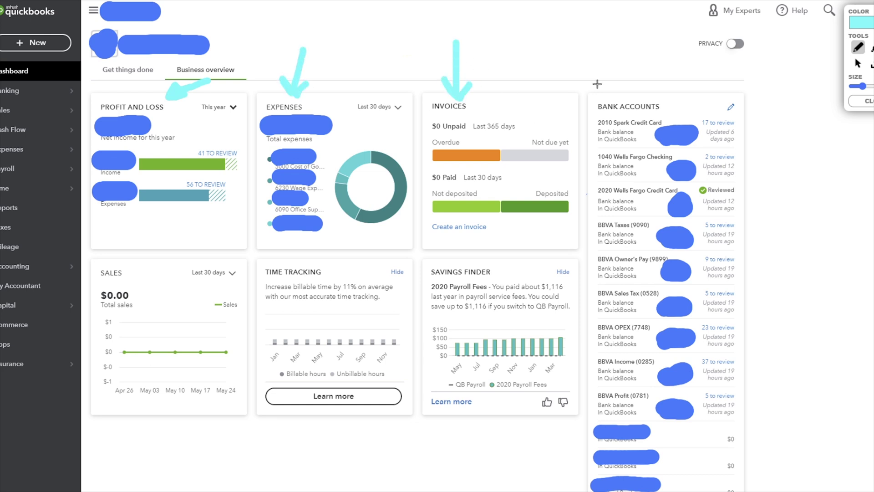
mouse_move(628, 42)
left_mouse_down()
mouse_move(629, 96)
mouse_move(651, 78)
left_mouse_up()
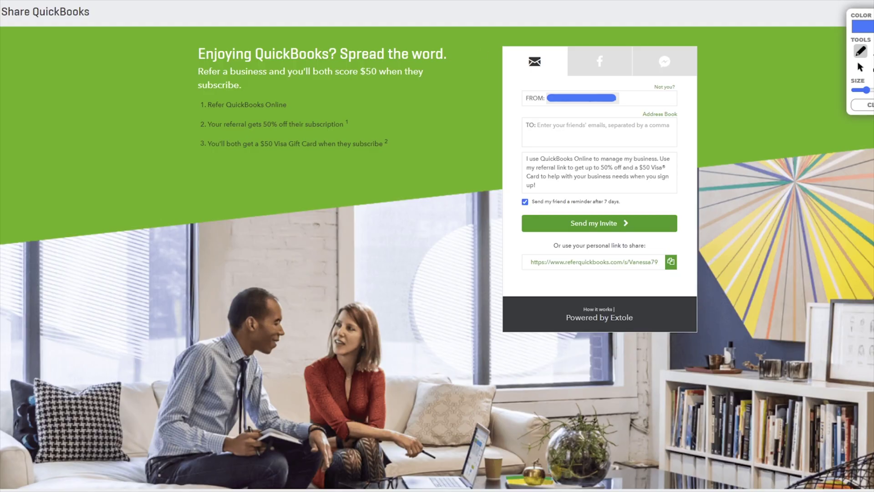
- On the Share QuickBooks page, draw a blue downward arrow beside the invite form and mark the second and third referral points
left_click_drag(430, 115, 435, 281)
mouse_move(411, 241)
left_mouse_down()
mouse_move(435, 284)
mouse_move(464, 248)
left_mouse_up()
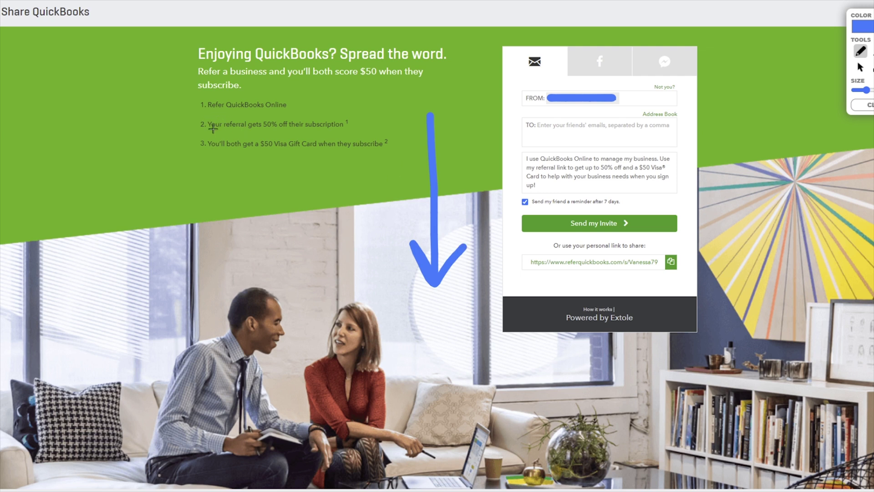
left_click_drag(136, 129, 194, 128)
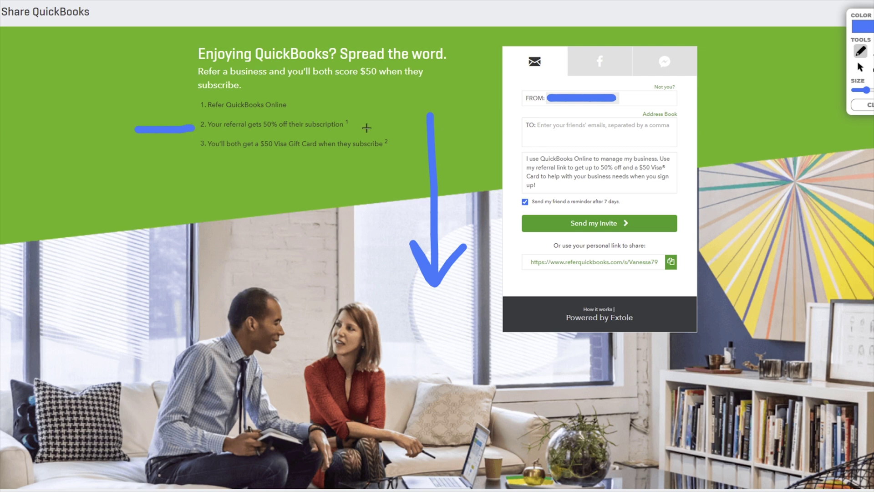
left_click_drag(141, 157, 190, 149)
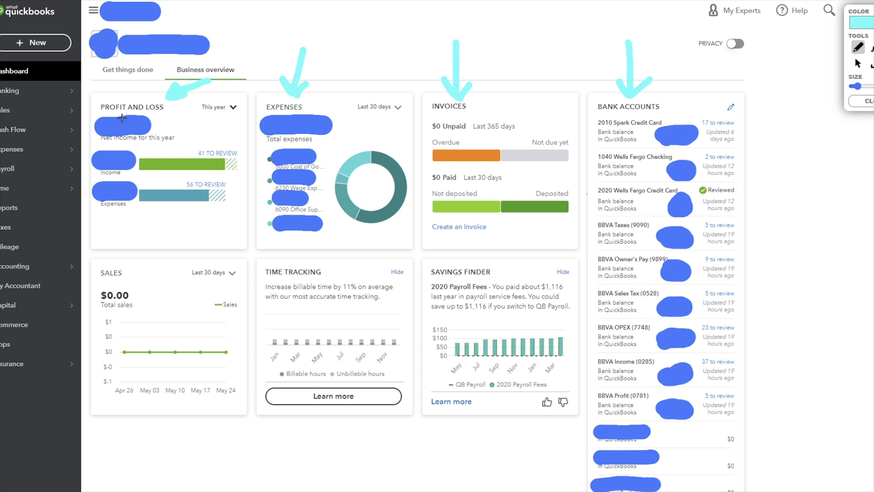
- In the Profit and Loss card, draw arrows at the net income and the This year period, and circle both review counts
mouse_move(215, 123)
left_mouse_down()
mouse_move(166, 123)
mouse_move(185, 115)
mouse_move(184, 132)
left_mouse_up()
mouse_move(237, 138)
left_mouse_down()
mouse_move(232, 109)
mouse_move(239, 117)
left_mouse_up()
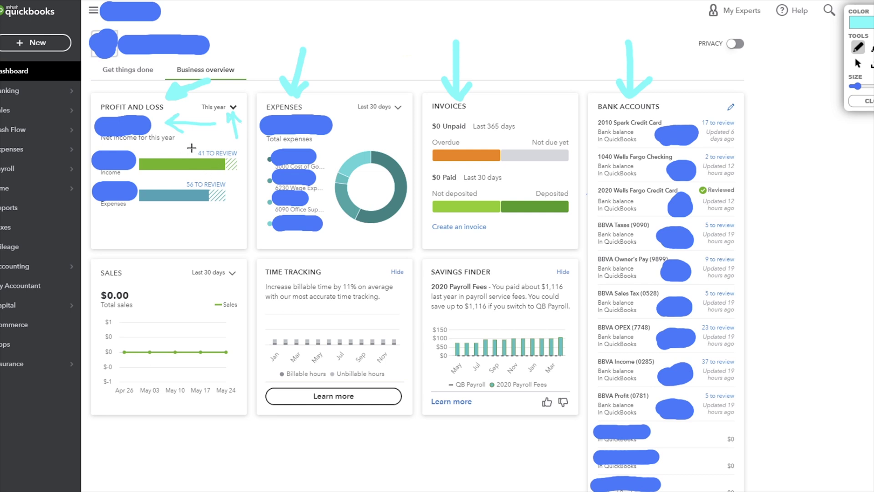
mouse_move(191, 145)
left_mouse_down()
mouse_move(230, 169)
mouse_move(209, 139)
mouse_move(189, 150)
left_mouse_up()
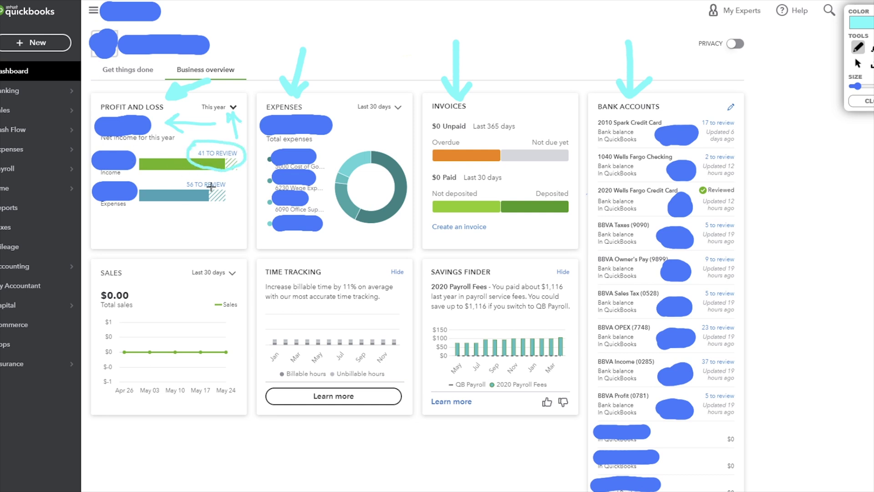
mouse_move(196, 178)
left_mouse_down()
mouse_move(174, 191)
mouse_move(240, 190)
mouse_move(194, 179)
left_mouse_up()
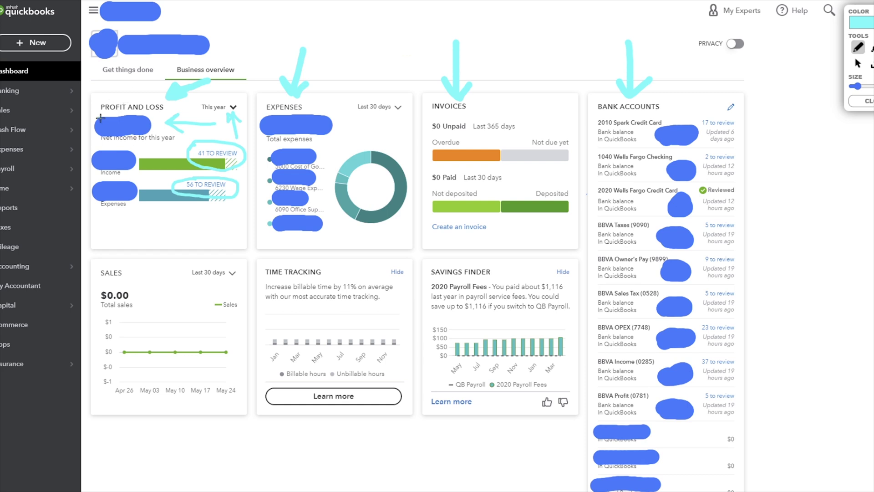
- Point an arrow at the covered net income figure and scribble over the covered Income and Expenses amounts
left_click_drag(85, 85, 97, 114)
left_click_drag(95, 160, 125, 160)
left_click_drag(97, 193, 133, 190)
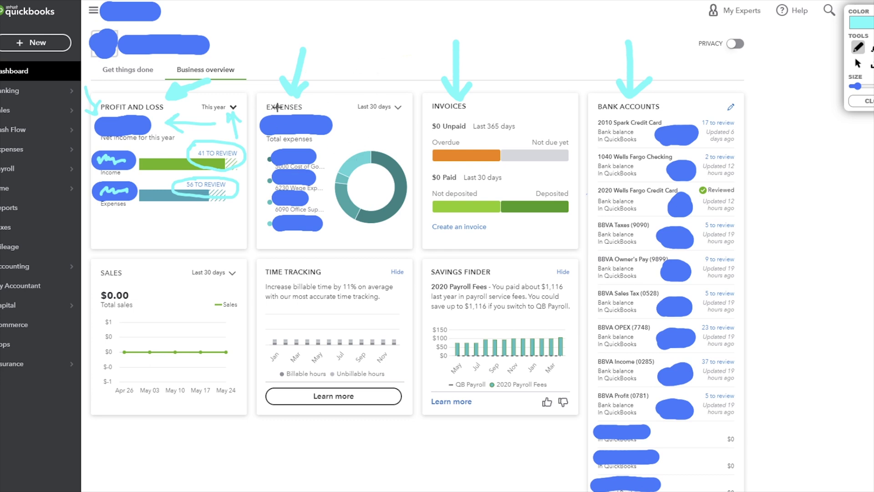
- In the Expenses card, box the heading and the Last 30 days period, then mark the total and bracket the category list
mouse_move(266, 95)
left_mouse_down()
mouse_move(263, 114)
mouse_move(319, 98)
mouse_move(256, 101)
left_mouse_up()
mouse_move(349, 97)
left_mouse_down()
mouse_move(412, 121)
mouse_move(371, 95)
mouse_move(350, 98)
left_mouse_up()
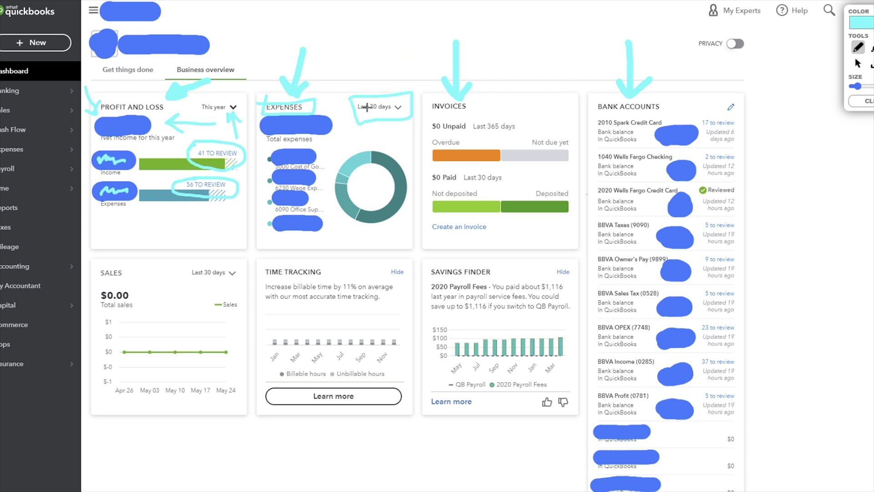
mouse_move(269, 129)
left_mouse_down()
mouse_move(323, 124)
mouse_move(318, 210)
left_mouse_up()
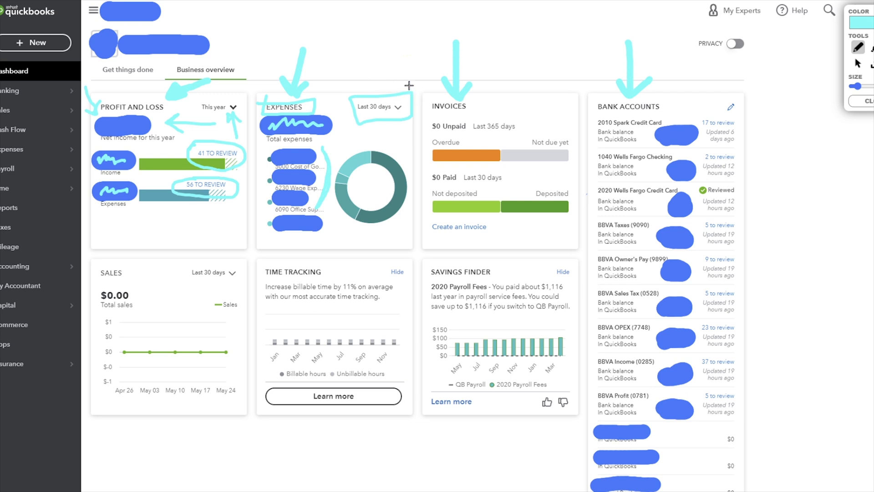
- Underline the Invoices and Bank Accounts headings and mark the balance lines of the Spark Credit Card account
left_click_drag(434, 115, 483, 115)
left_click_drag(586, 116, 665, 116)
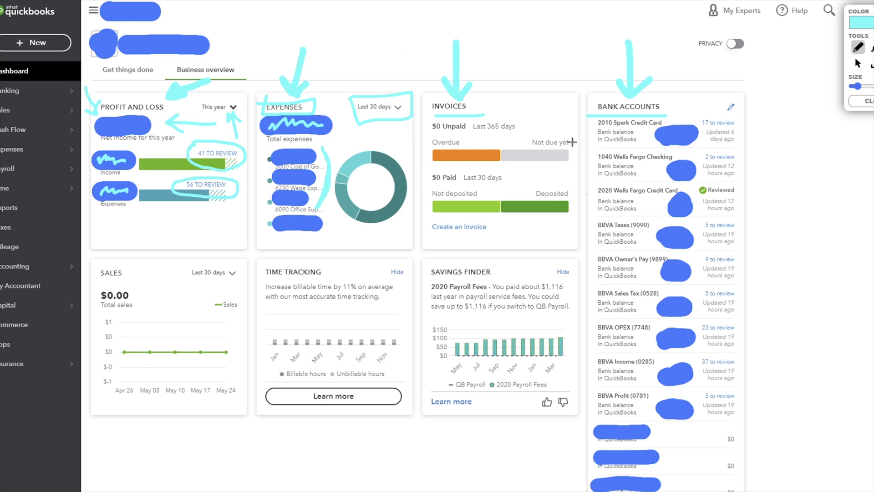
left_click_drag(584, 131, 599, 143)
- Draw arrows at the first three bank accounts' statuses and the Profit and Loss expenses review count, and bracket the BBVA accounts
mouse_move(768, 110)
left_mouse_down()
mouse_move(747, 121)
mouse_move(752, 129)
left_mouse_up()
left_click_drag(200, 249, 204, 207)
left_click_drag(203, 207, 209, 222)
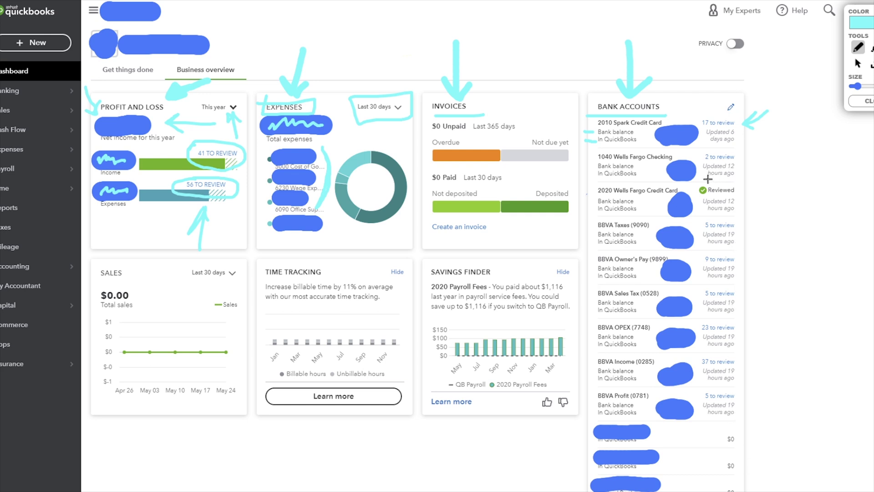
mouse_move(784, 144)
left_mouse_down()
mouse_move(749, 167)
mouse_move(764, 148)
mouse_move(782, 182)
mouse_move(752, 198)
mouse_move(762, 183)
mouse_move(767, 205)
left_mouse_up()
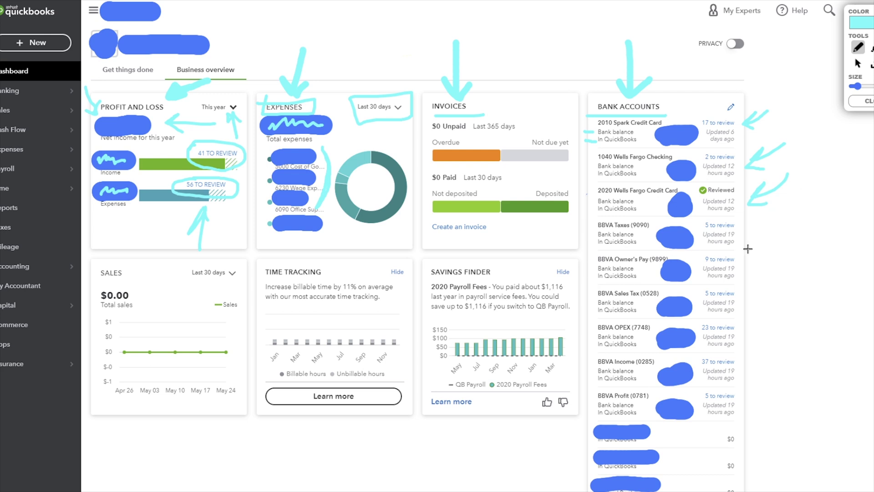
mouse_move(754, 226)
left_mouse_down()
mouse_move(783, 287)
mouse_move(756, 432)
mouse_move(772, 324)
mouse_move(758, 272)
left_mouse_up()
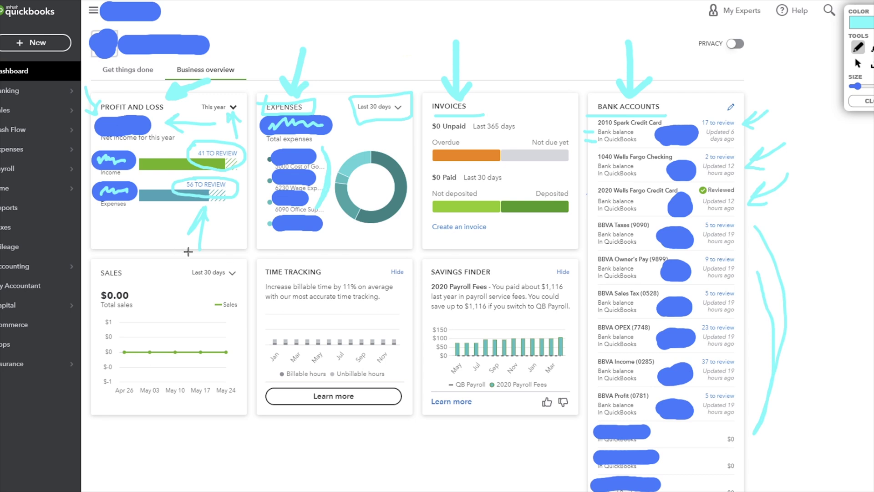
- Circle the Sales heading and cross out the Time Tracking and Savings Finder cards
mouse_move(142, 257)
left_mouse_down()
mouse_move(93, 263)
mouse_move(127, 286)
mouse_move(139, 260)
left_mouse_up()
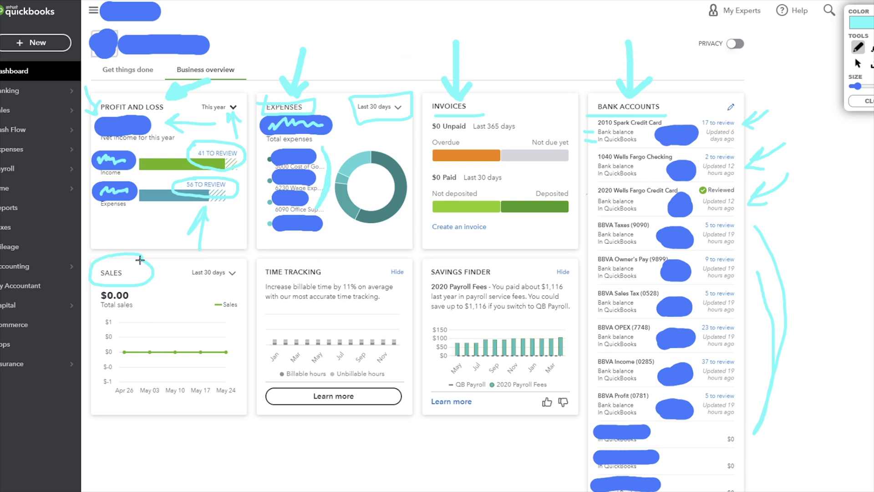
left_click_drag(265, 267, 405, 345)
left_click_drag(394, 270, 309, 356)
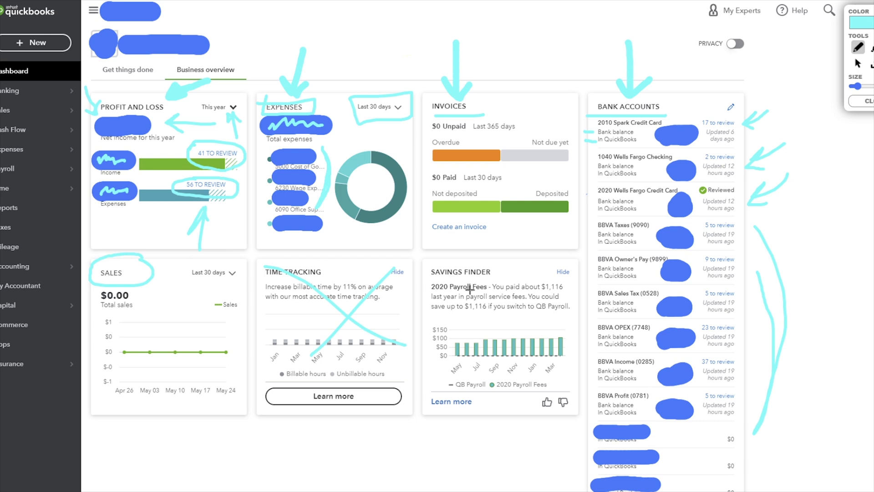
left_click_drag(432, 267, 569, 360)
left_click_drag(553, 267, 458, 368)
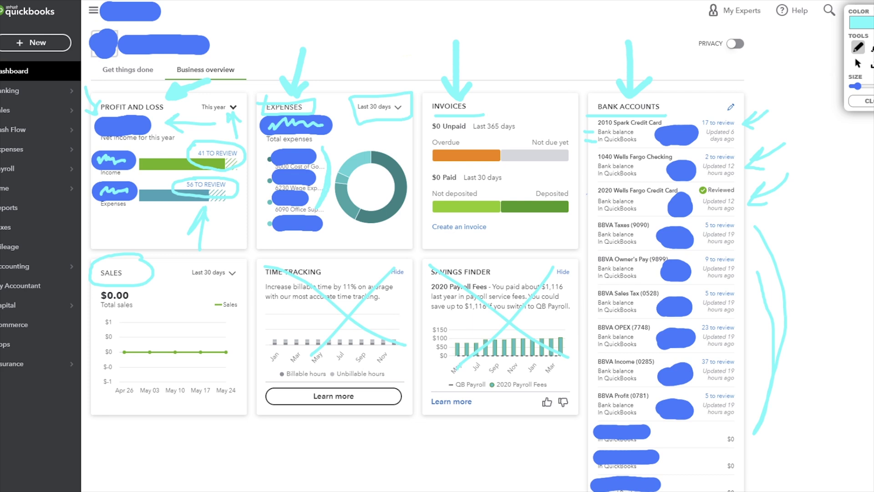
- Underline the navigation entries Dashboard, Banking, Sales, Cash Flow, Expenses, Payroll and Time
left_click_drag(872, 13, 870, 5)
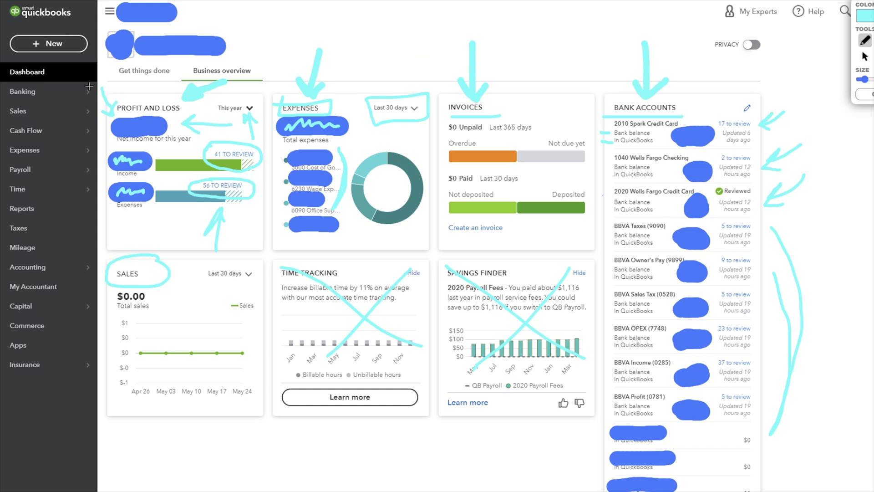
left_click_drag(50, 73, 95, 73)
left_click_drag(47, 92, 85, 95)
mouse_move(38, 112)
left_mouse_down()
mouse_move(62, 113)
mouse_move(56, 131)
mouse_move(76, 130)
mouse_move(57, 155)
mouse_move(77, 156)
mouse_move(79, 170)
left_mouse_up()
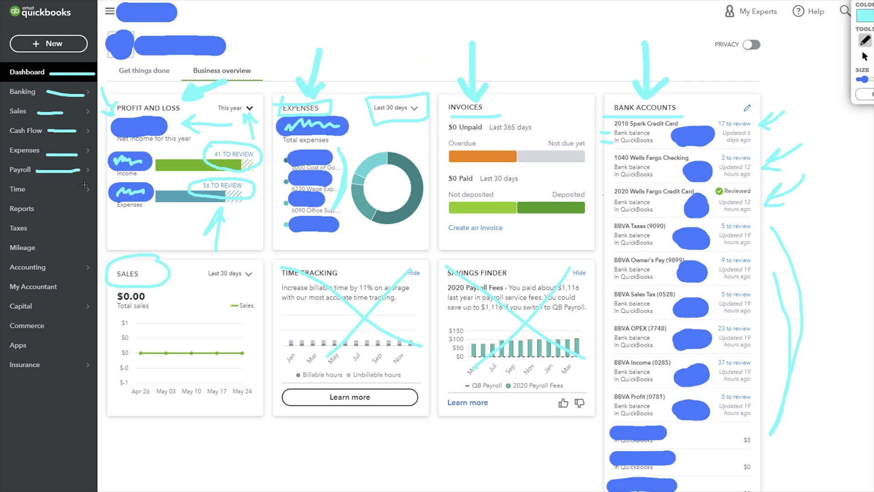
left_click_drag(33, 191, 79, 190)
- Circle the Reports, My Accountant and Expenses entries in the navigation list
mouse_move(13, 217)
left_mouse_down()
mouse_move(46, 199)
mouse_move(4, 209)
mouse_move(38, 218)
left_mouse_up()
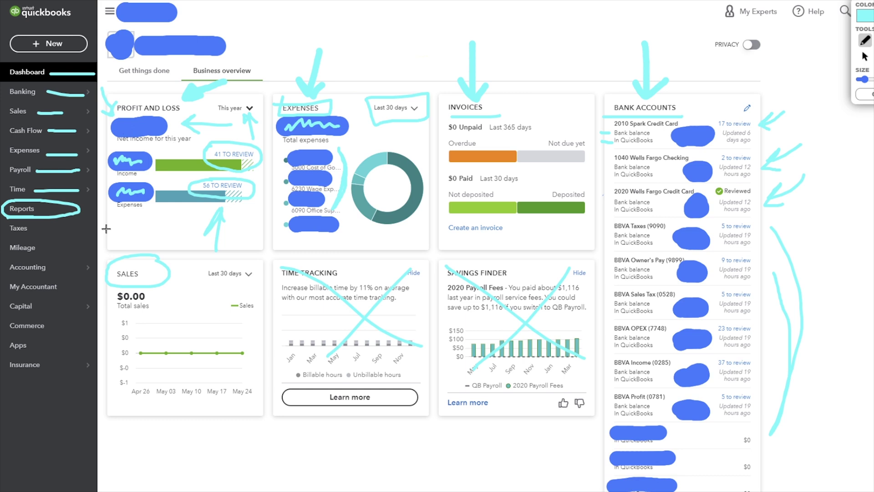
mouse_move(35, 279)
left_mouse_down()
mouse_move(4, 282)
mouse_move(10, 295)
mouse_move(68, 296)
mouse_move(34, 275)
left_mouse_up()
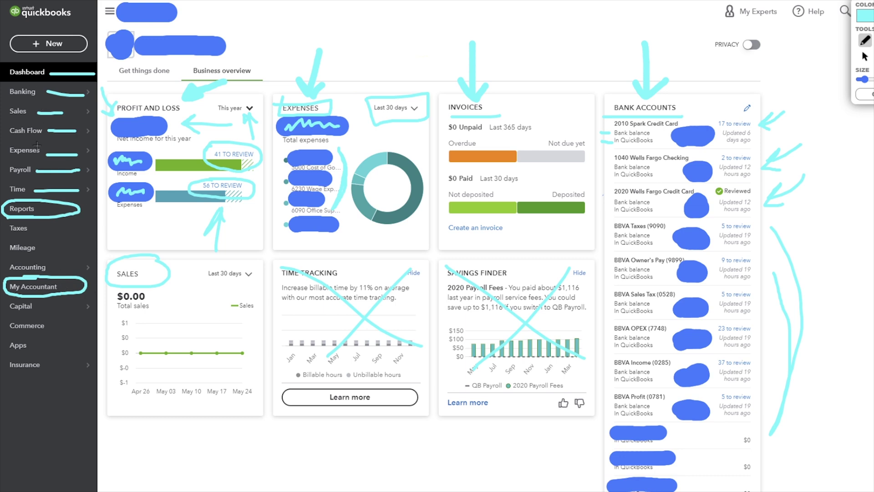
mouse_move(14, 158)
left_mouse_down()
mouse_move(78, 157)
mouse_move(28, 141)
mouse_move(8, 144)
left_mouse_up()
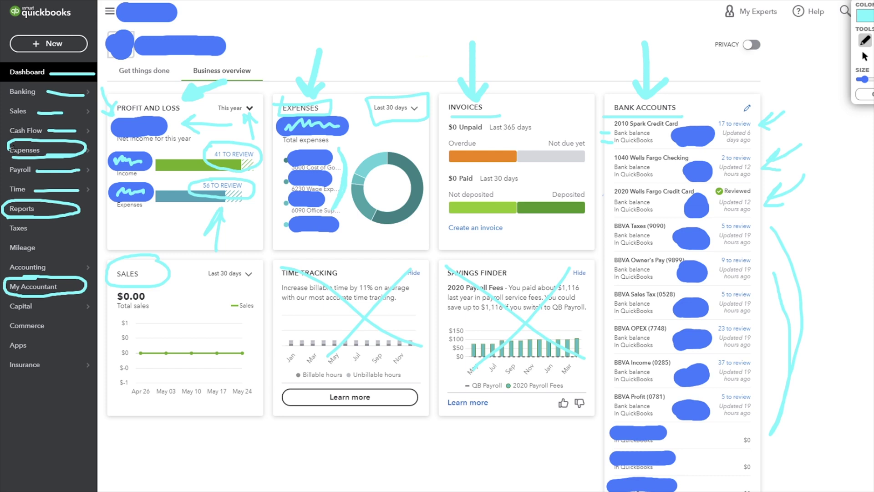
- Open Expenses and mark the Date, Type, Payee, Category and Total columns and the new transaction option with circles and arrows
left_click(13, 150)
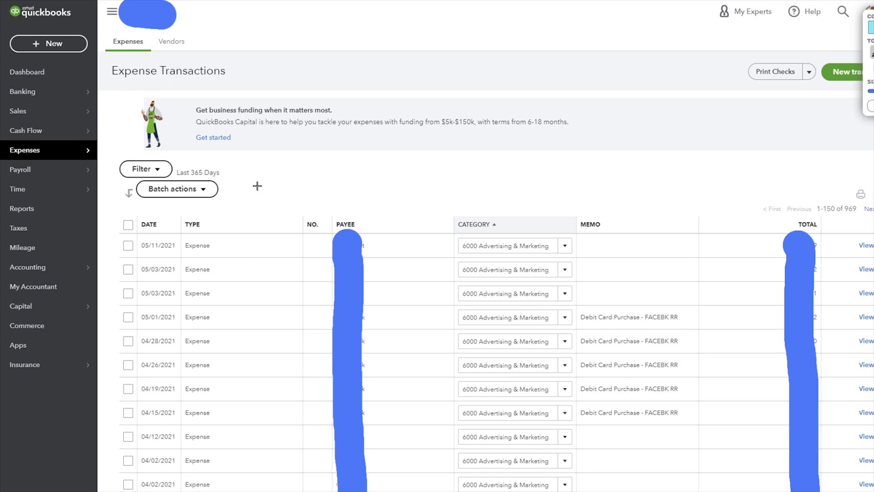
mouse_move(146, 207)
left_mouse_down()
mouse_move(136, 224)
mouse_move(145, 210)
mouse_move(180, 234)
mouse_move(188, 211)
left_mouse_up()
mouse_move(360, 163)
left_mouse_down()
mouse_move(344, 193)
mouse_move(384, 195)
left_mouse_up()
mouse_move(479, 174)
left_mouse_down()
mouse_move(490, 219)
mouse_move(504, 205)
left_mouse_up()
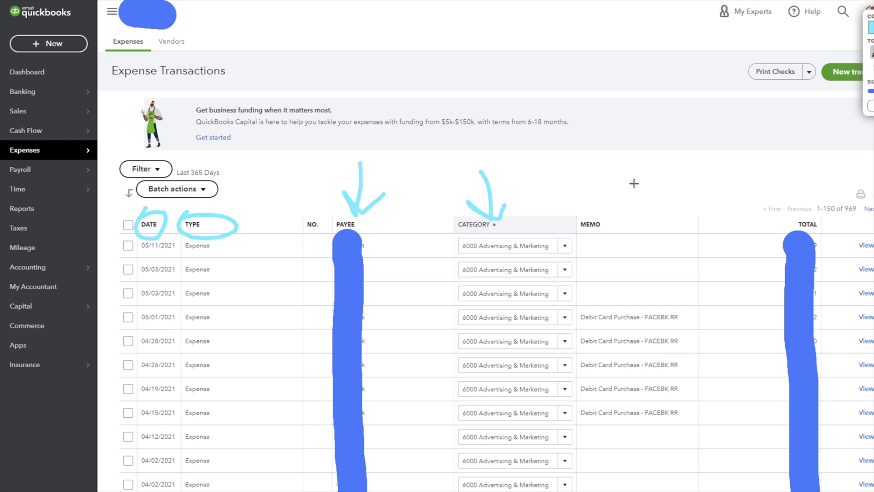
mouse_move(794, 162)
left_mouse_down()
mouse_move(785, 182)
mouse_move(812, 177)
left_mouse_up()
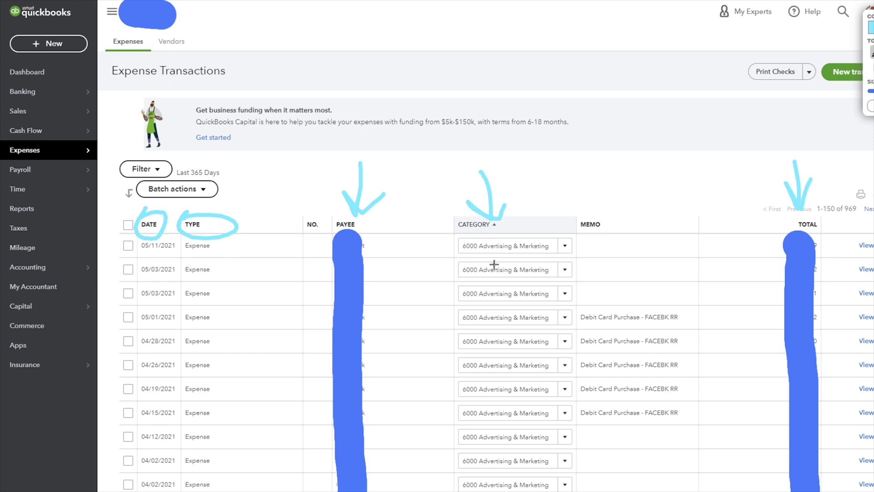
left_click_drag(831, 142, 853, 91)
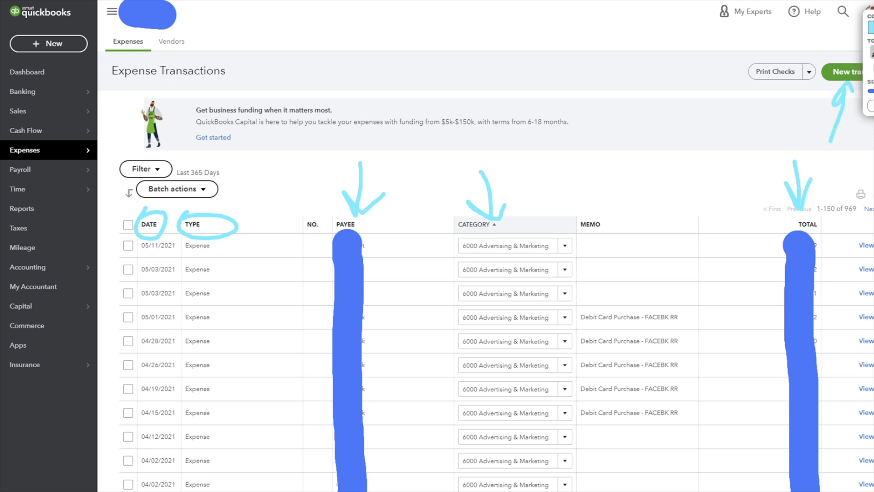
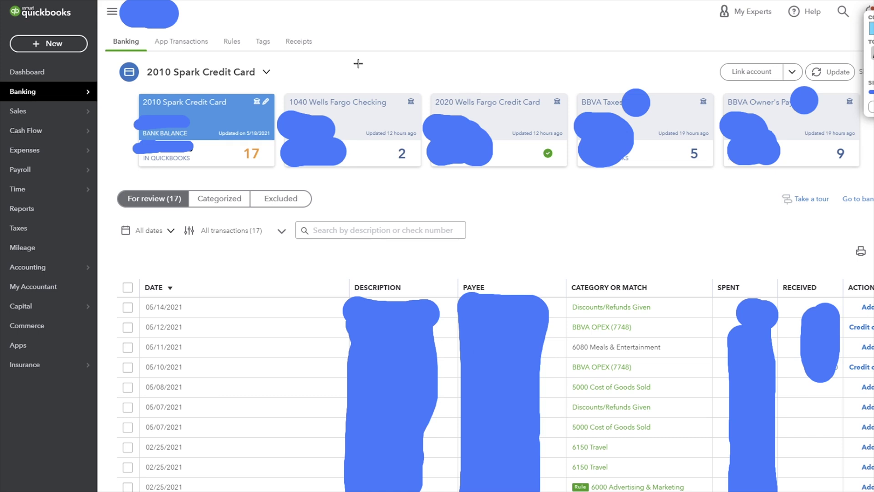
- On the Banking page, scribble over the covered company name and mark the five account cards with outlines and an arrow at Wells Fargo Checking
mouse_move(144, 25)
left_mouse_down()
mouse_move(135, 13)
mouse_move(180, 23)
left_mouse_up()
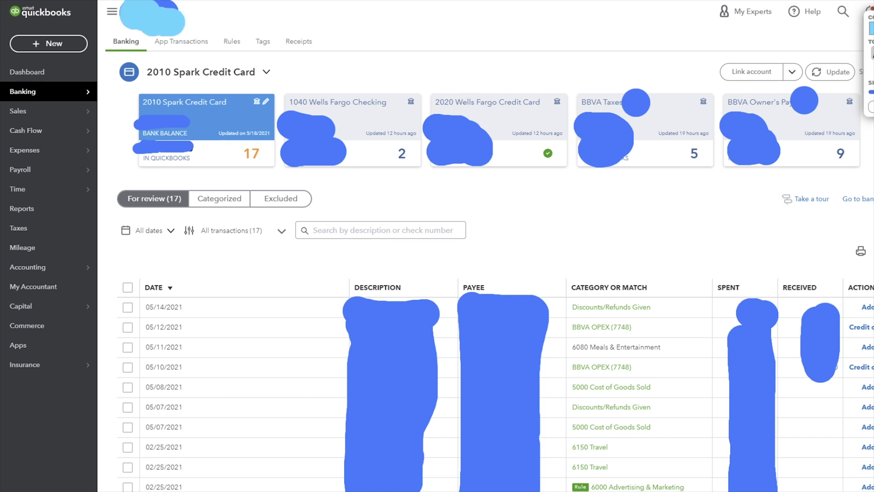
mouse_move(379, 28)
left_mouse_down()
mouse_move(323, 99)
mouse_move(323, 76)
mouse_move(340, 91)
left_mouse_up()
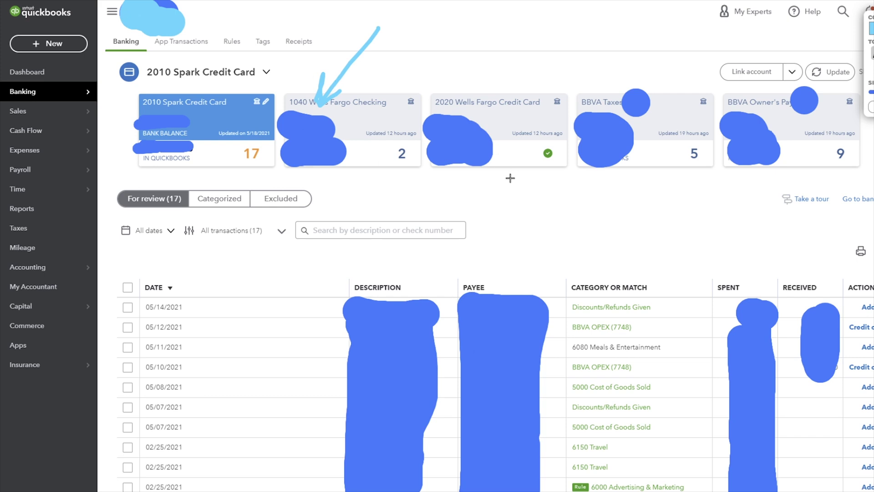
mouse_move(183, 88)
left_mouse_down()
mouse_move(147, 89)
mouse_move(128, 165)
mouse_move(224, 174)
left_mouse_up()
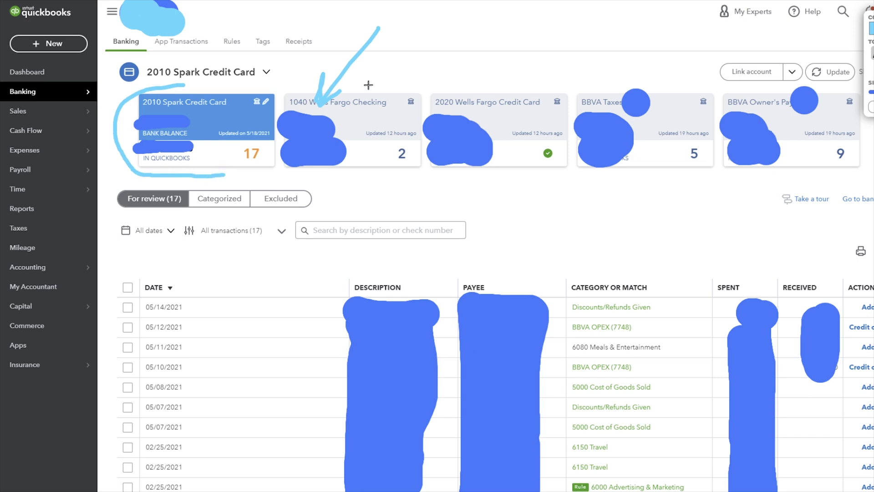
mouse_move(386, 67)
left_mouse_down()
mouse_move(341, 69)
mouse_move(286, 171)
mouse_move(346, 172)
left_mouse_up()
mouse_move(479, 67)
left_mouse_down()
mouse_move(426, 179)
mouse_move(478, 186)
left_mouse_up()
mouse_move(623, 69)
left_mouse_down()
mouse_move(615, 71)
mouse_move(656, 206)
mouse_move(660, 197)
left_mouse_up()
mouse_move(757, 77)
left_mouse_down()
mouse_move(718, 127)
mouse_move(787, 191)
left_mouse_up()
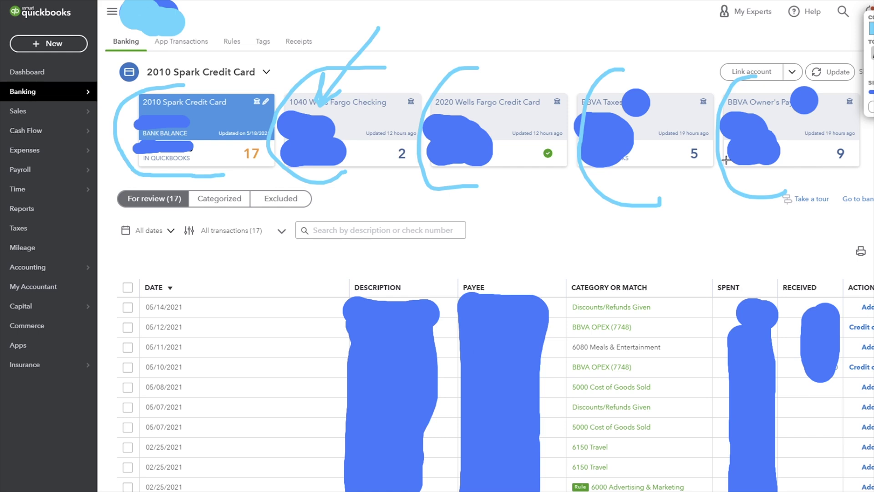
- Draw an arrow to the Update option, circle it, and underline the Spark Credit Card name on its account card
mouse_move(783, 32)
left_mouse_down()
mouse_move(852, 77)
mouse_move(817, 58)
left_mouse_up()
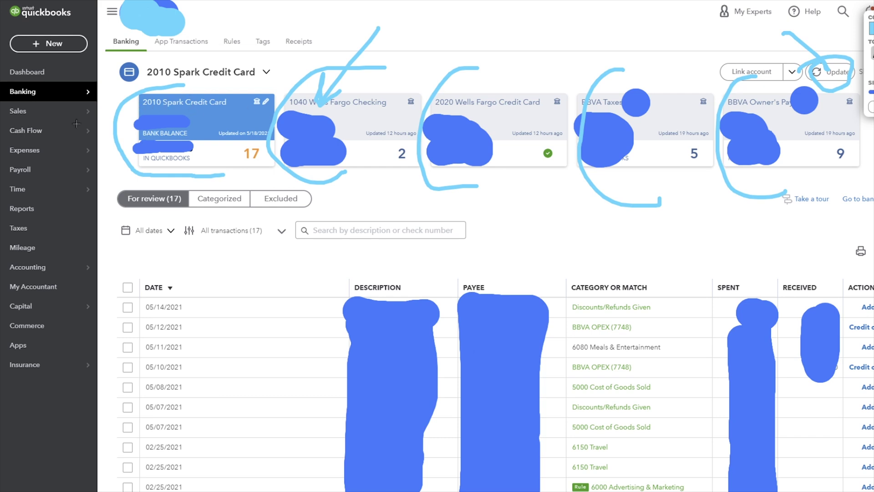
left_click_drag(130, 112, 233, 110)
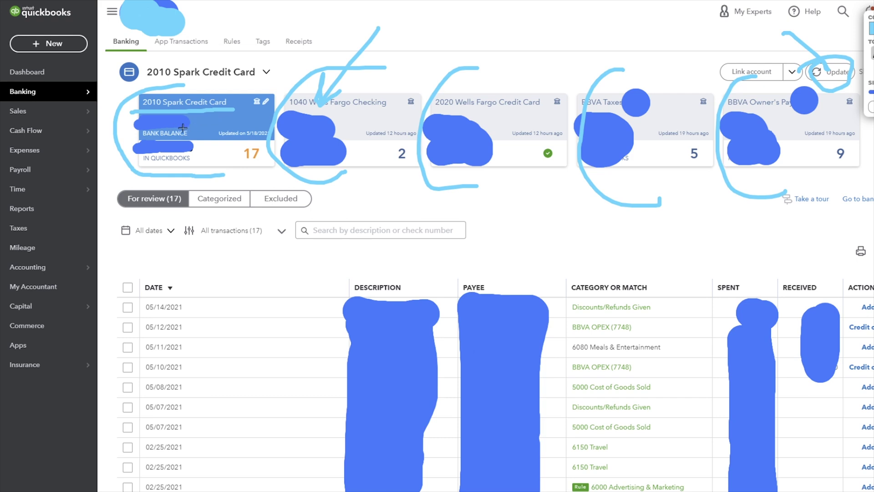
- On the Spark Credit Card card, scribble over both covered balances, draw arrows at them, and circle the transaction count
mouse_move(225, 121)
left_mouse_down()
mouse_move(194, 122)
mouse_move(209, 130)
left_mouse_up()
left_click_drag(140, 126, 186, 119)
left_click_drag(226, 146, 196, 147)
left_click_drag(197, 148, 210, 154)
left_click_drag(141, 148, 185, 145)
mouse_move(252, 139)
left_mouse_down()
mouse_move(230, 169)
mouse_move(262, 136)
mouse_move(232, 144)
left_mouse_up()
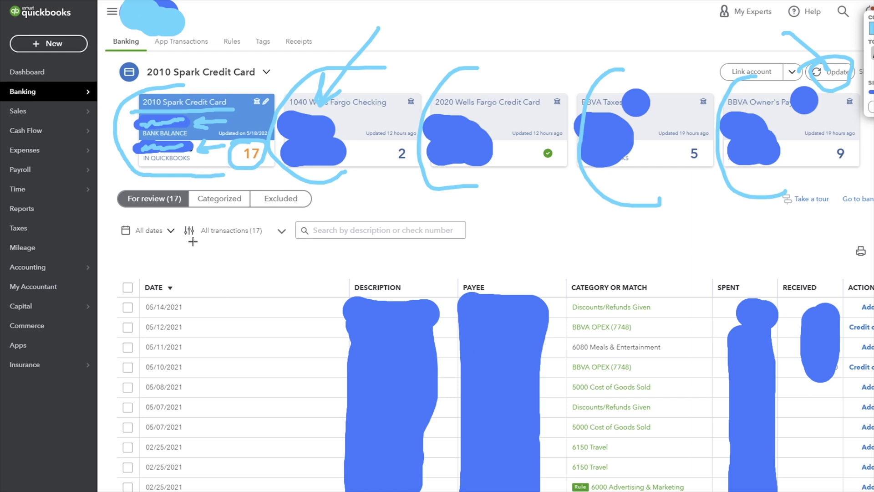
- Draw an arrow and a bracket around the transaction table, and add lines beside the first three dates
mouse_move(179, 255)
left_mouse_down()
mouse_move(213, 276)
mouse_move(221, 255)
left_mouse_up()
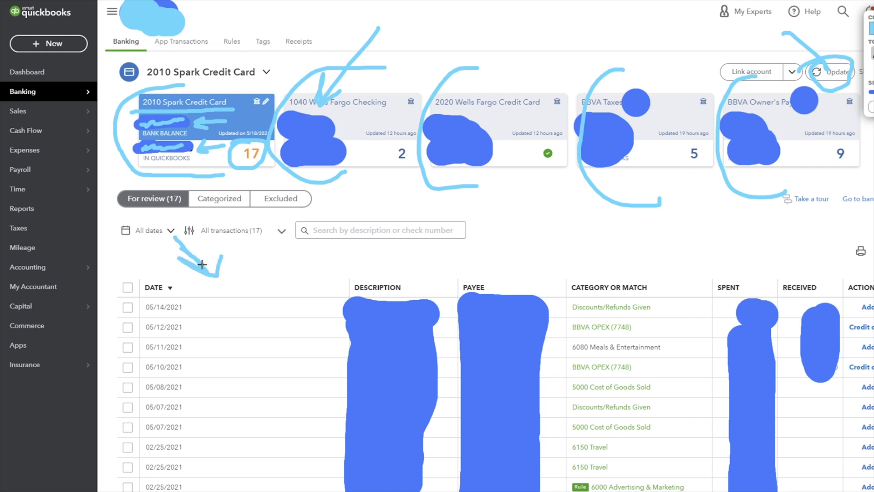
mouse_move(161, 252)
left_mouse_down()
mouse_move(107, 284)
mouse_move(108, 335)
left_mouse_up()
mouse_move(772, 252)
left_mouse_down()
mouse_move(841, 257)
mouse_move(217, 249)
left_mouse_up()
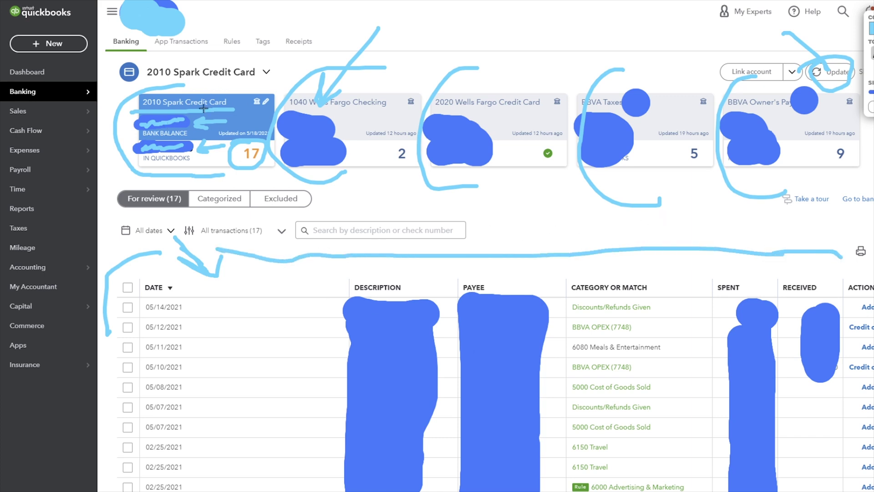
left_click_drag(191, 307, 270, 307)
left_click_drag(195, 327, 268, 331)
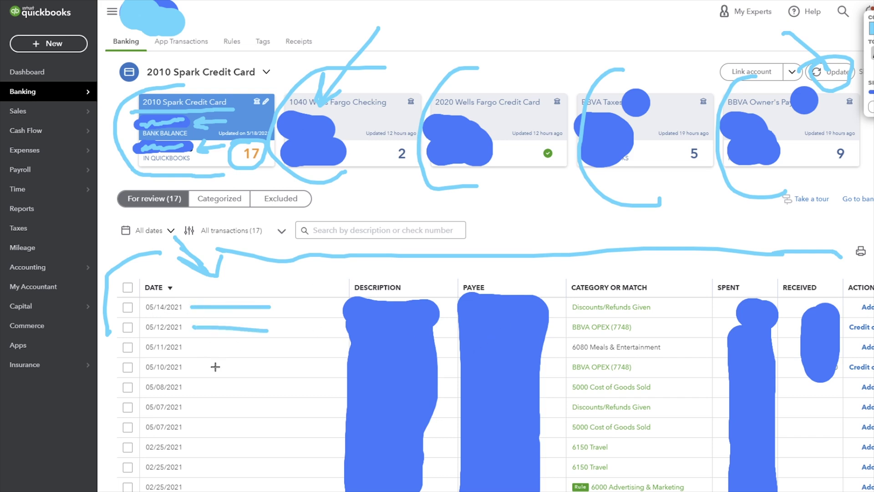
left_click_drag(199, 347, 261, 349)
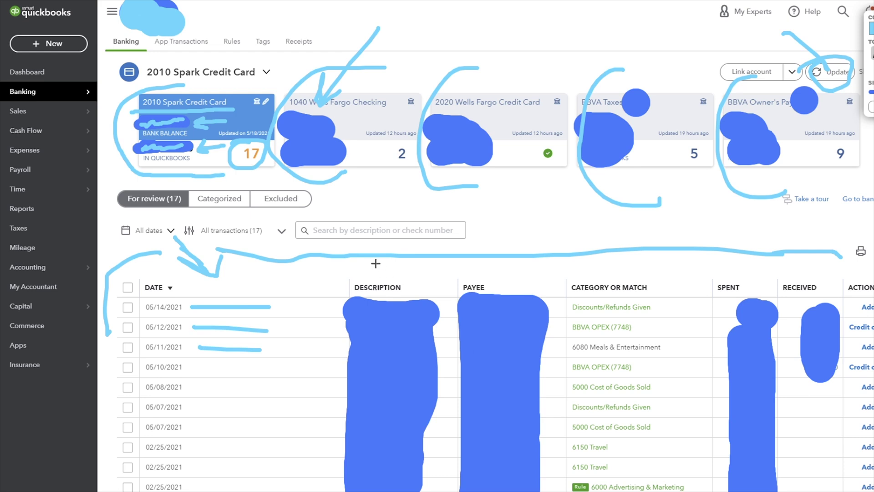
- Draw arrows pointing down at the Description, Payee and Category or Match column headings
left_click_drag(380, 260, 379, 279)
left_click_drag(368, 272, 386, 271)
mouse_move(484, 262)
left_mouse_down()
mouse_move(484, 280)
mouse_move(494, 272)
left_mouse_up()
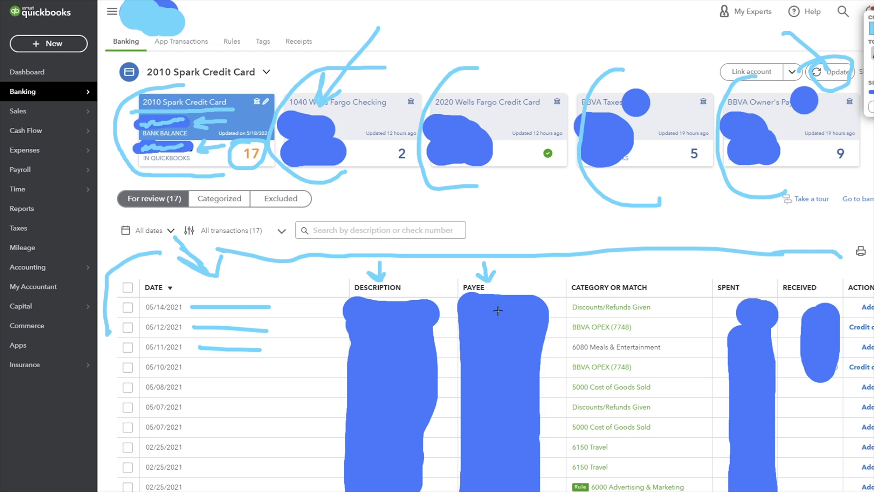
mouse_move(609, 255)
left_mouse_down()
mouse_move(608, 275)
mouse_move(624, 264)
left_mouse_up()
- Mark the Discounts/Refunds Given and BBVA OPEX categories, underline Meals & Entertainment, Cost of Goods Sold and Travel, and circle the 5000 code
left_click_drag(657, 307, 679, 304)
left_click_drag(668, 349, 686, 346)
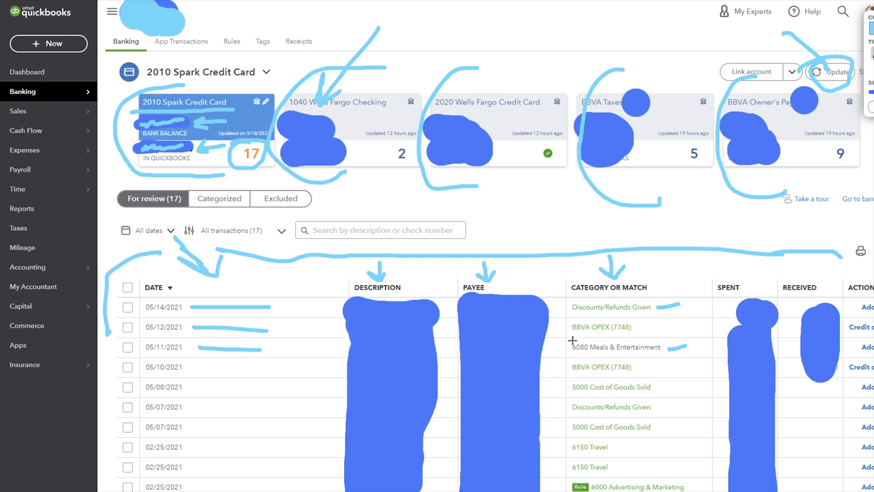
left_click_drag(638, 327, 671, 328)
left_click_drag(568, 352, 678, 351)
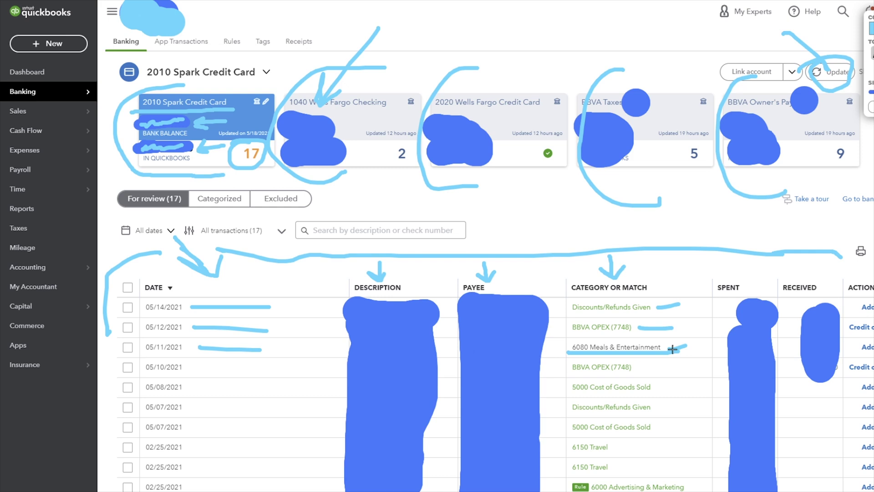
left_click_drag(560, 395, 673, 394)
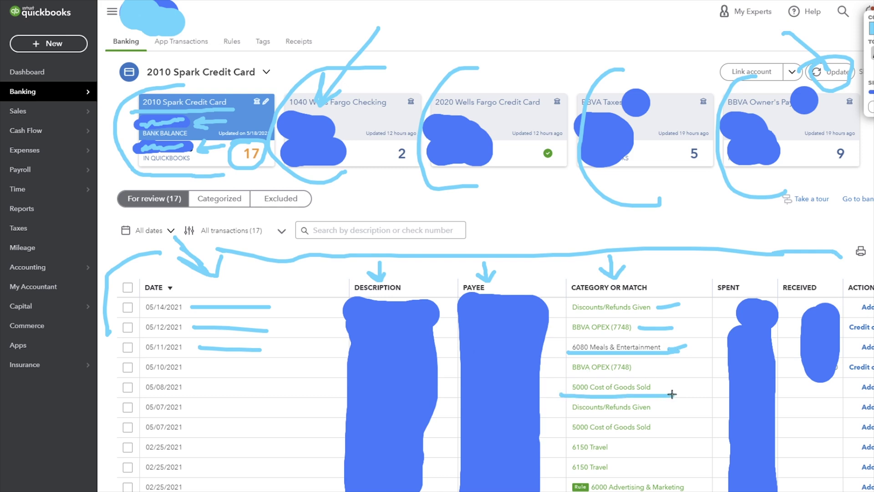
left_click_drag(563, 454, 629, 453)
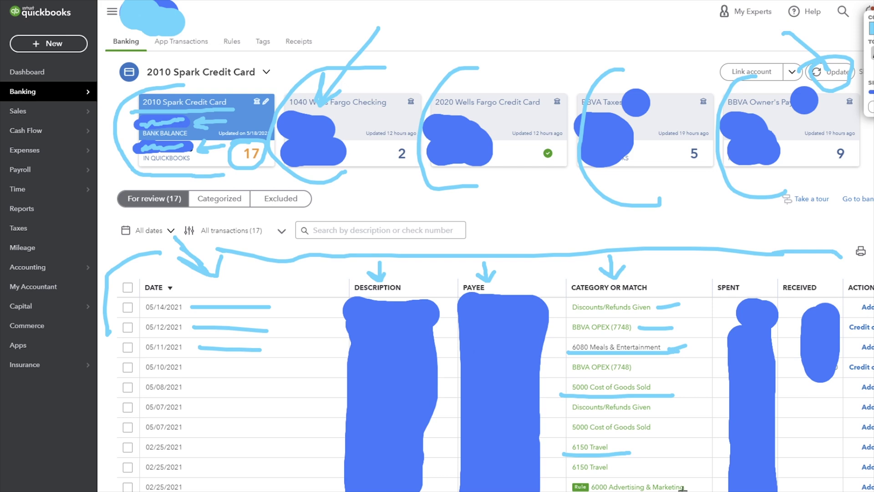
left_click(575, 387)
left_click_drag(576, 383, 587, 389)
mouse_move(566, 394)
left_mouse_down()
mouse_move(588, 382)
mouse_move(564, 385)
mouse_move(584, 396)
mouse_move(591, 383)
mouse_move(571, 379)
left_mouse_up()
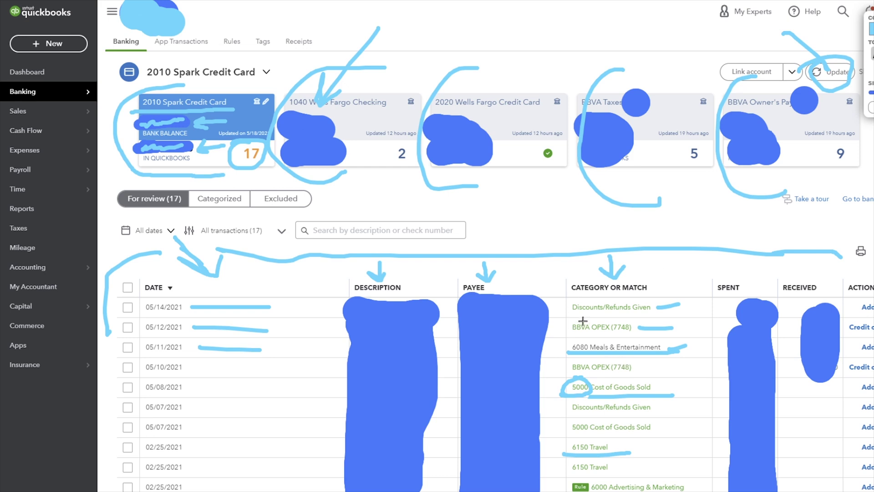
- Circle the Spent and Received headings, mark the Action column and its first Add link, and underline the first credit card payment link
mouse_move(804, 265)
left_mouse_down()
mouse_move(796, 301)
mouse_move(773, 275)
mouse_move(717, 262)
mouse_move(747, 297)
mouse_move(714, 271)
left_mouse_up()
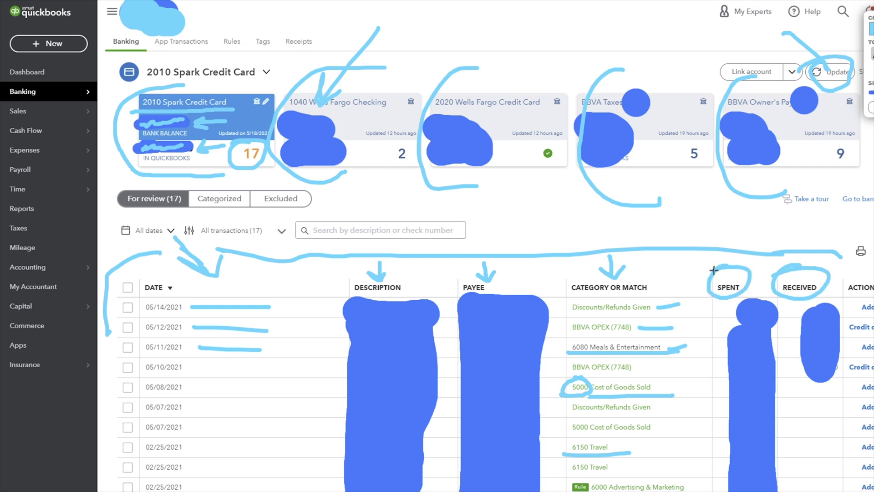
left_click_drag(865, 272, 843, 282)
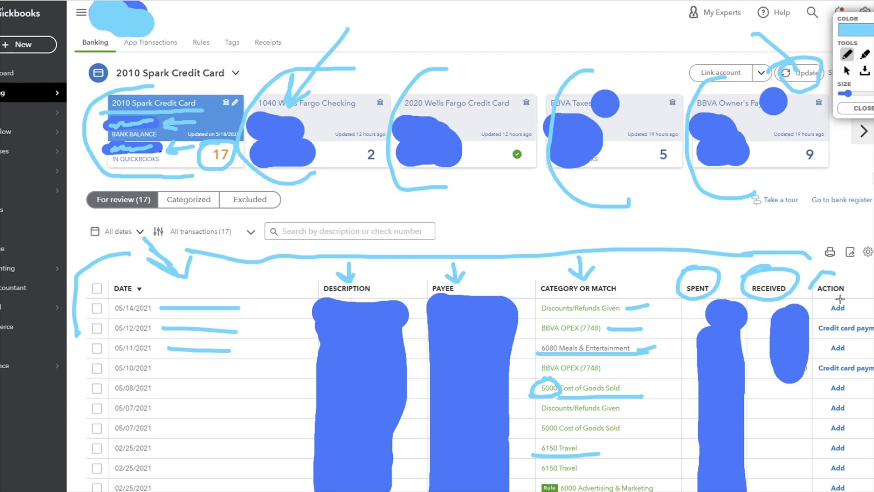
left_click_drag(851, 303, 873, 289)
left_click_drag(818, 335, 869, 332)
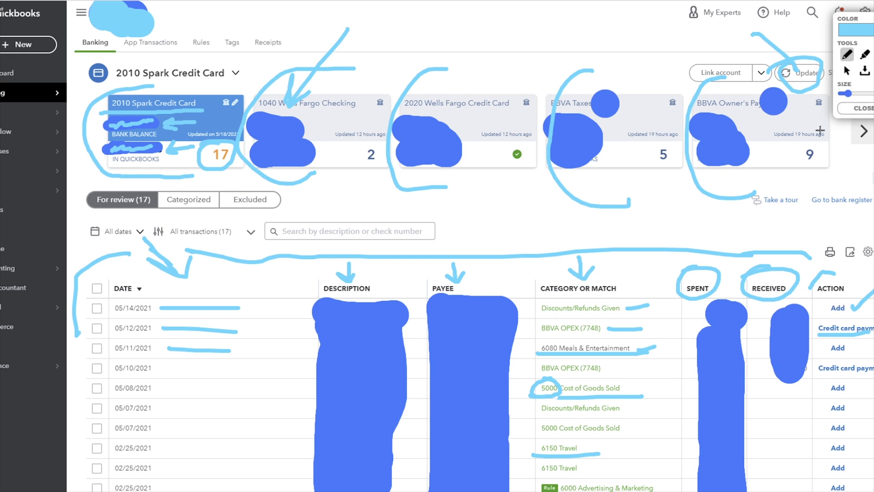
- Circle the first Discounts/Refunds Given and Meals & Entertainment categories, and mark the Categorized view with an arrow and a circle
mouse_move(558, 296)
left_mouse_down()
mouse_move(536, 317)
mouse_move(656, 312)
mouse_move(537, 298)
left_mouse_up()
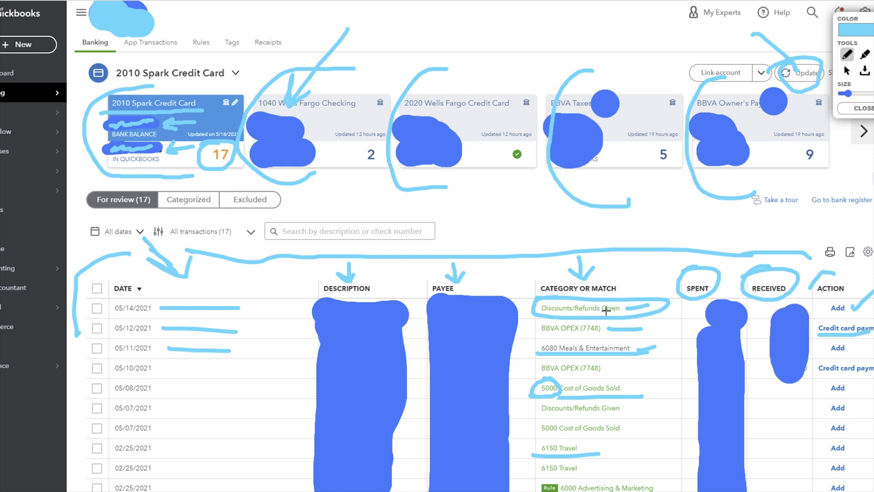
mouse_move(558, 339)
left_mouse_down()
mouse_move(534, 341)
mouse_move(635, 353)
mouse_move(621, 343)
mouse_move(546, 342)
mouse_move(559, 342)
left_mouse_up()
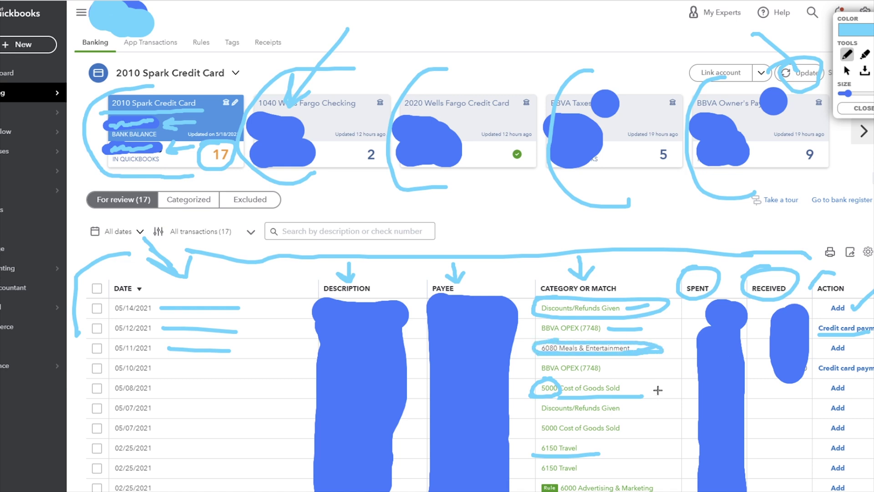
mouse_move(182, 234)
left_mouse_down()
mouse_move(184, 208)
mouse_move(195, 217)
mouse_move(159, 196)
mouse_move(225, 206)
mouse_move(176, 191)
left_mouse_up()
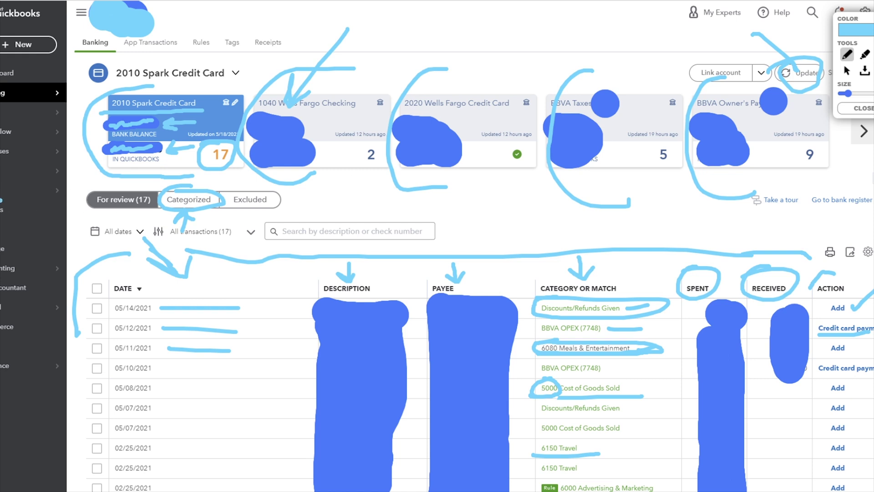
- Mark the Reports entry, and on the Reports page bracket Favorites and draw lines beside its three reports
left_click_drag(10, 199, 1, 220)
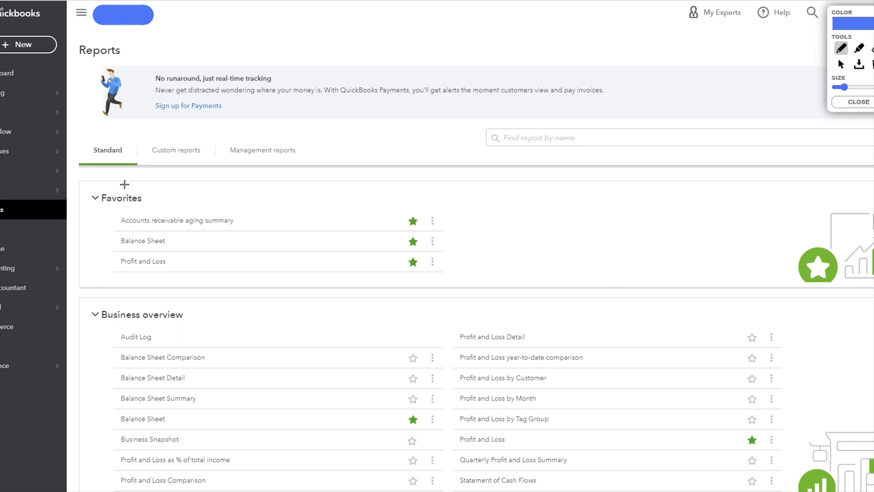
mouse_move(136, 181)
left_mouse_down()
mouse_move(122, 180)
mouse_move(91, 278)
mouse_move(231, 283)
left_mouse_up()
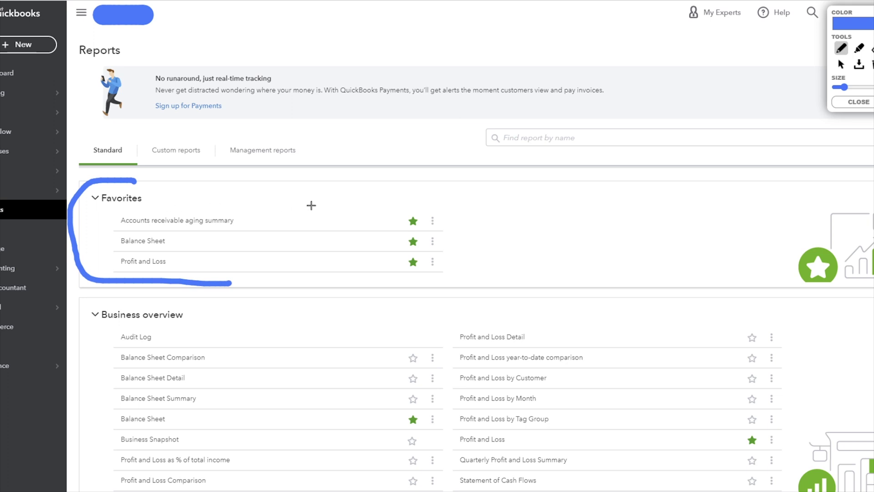
left_click_drag(252, 221, 309, 218)
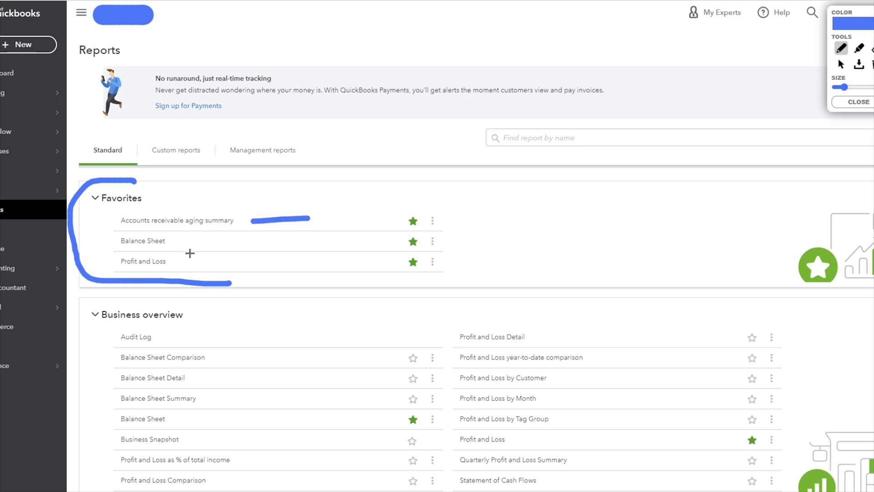
left_click_drag(173, 242, 250, 240)
left_click_drag(171, 266, 269, 263)
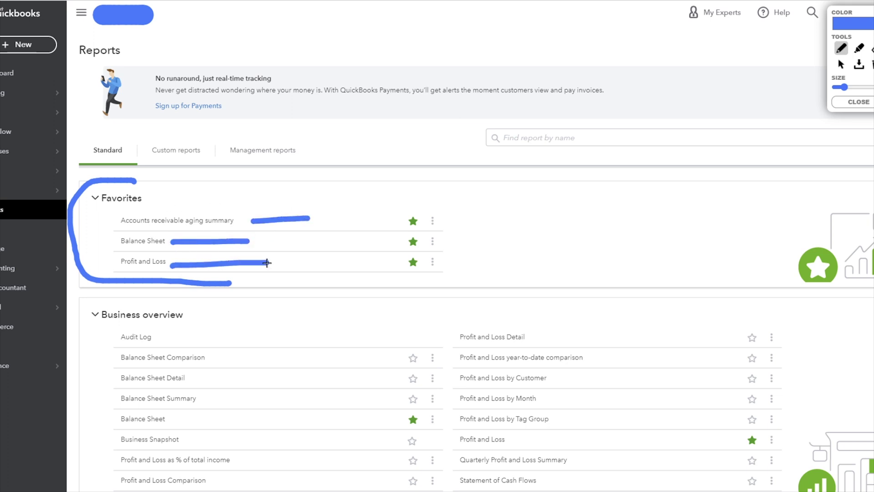
- Browse the standard report groups and open the Profit and Loss report from Favorites
scroll(299, 355, "down", 5)
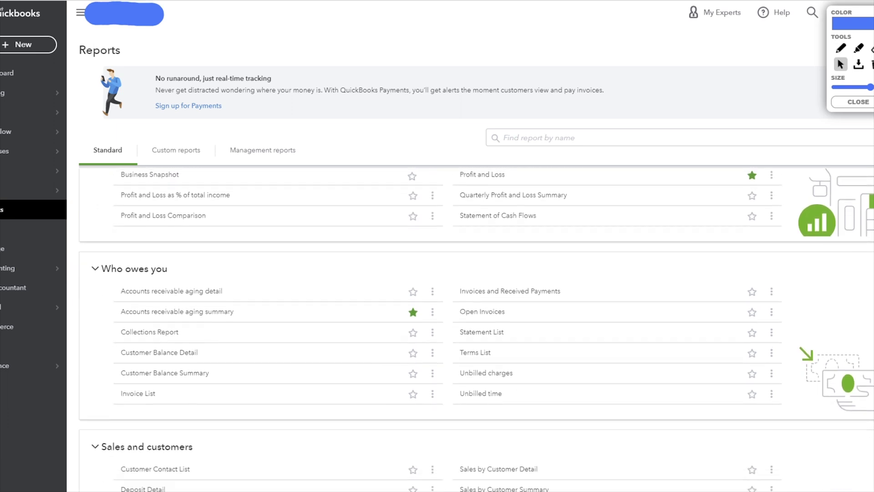
scroll(475, 330, "down", 4)
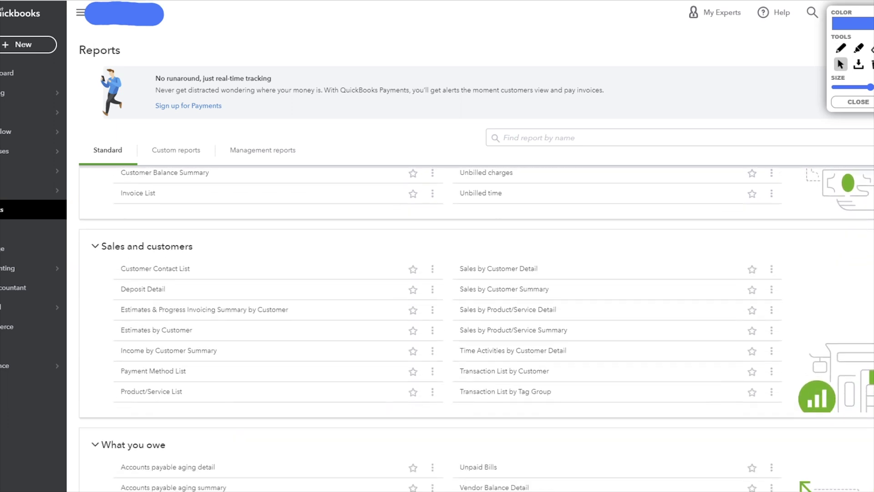
scroll(476, 330, "down", 5)
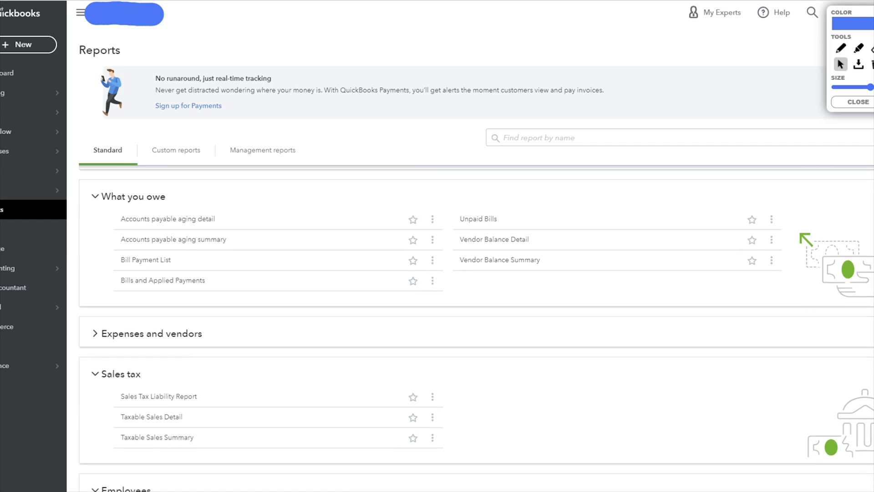
scroll(475, 329, "down", 3)
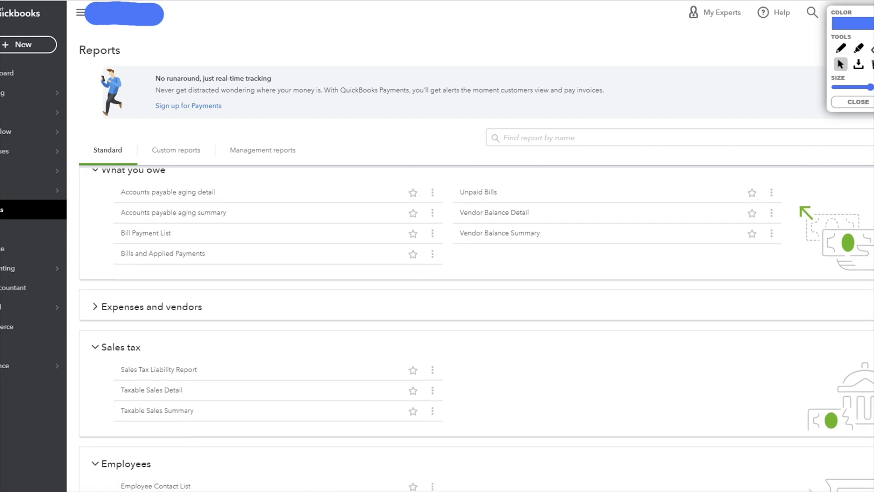
scroll(475, 329, "up", 20)
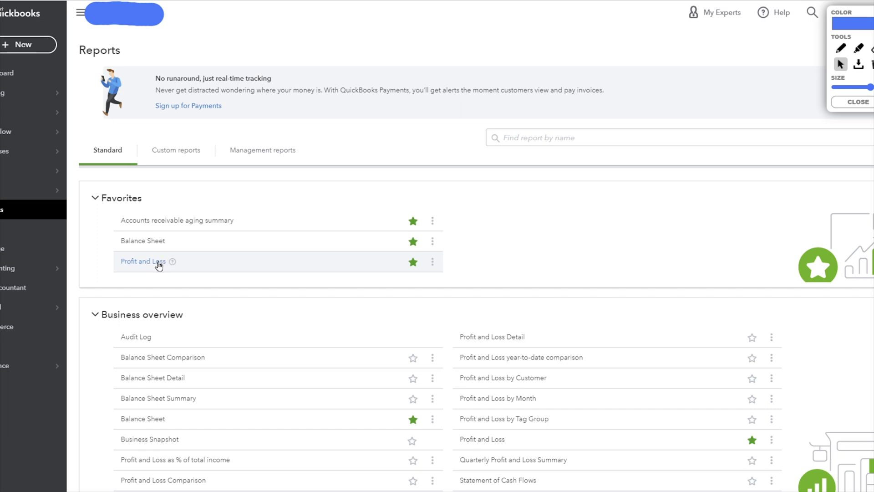
left_click(157, 263)
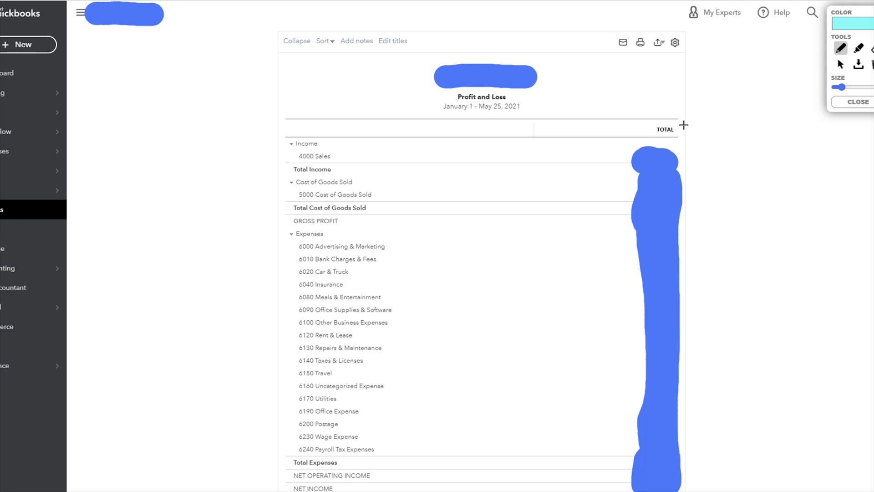
- Underline the Profit and Loss report period and scribble over the covered totals and company name
left_click_drag(433, 112, 552, 114)
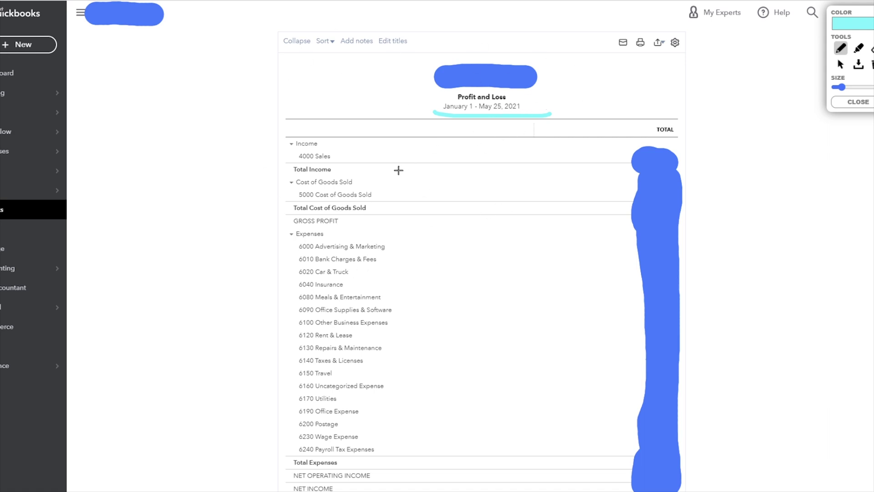
left_click_drag(655, 167, 657, 414)
left_click_drag(449, 80, 525, 76)
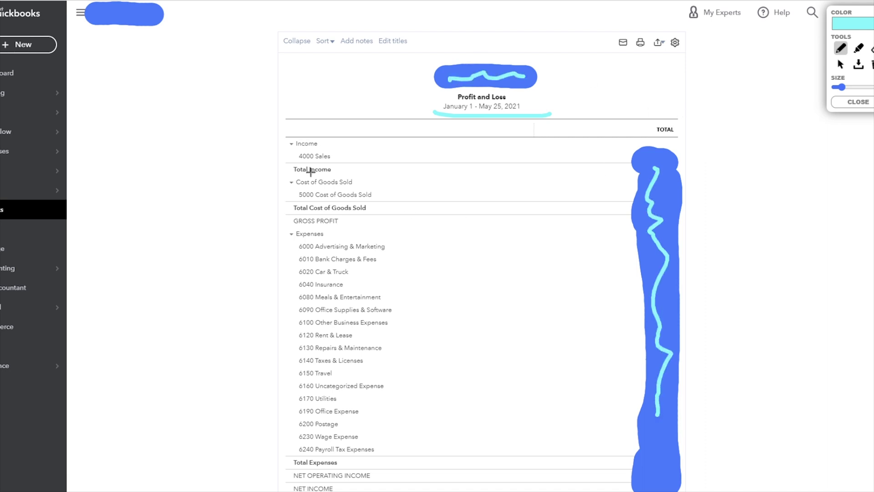
- Draw lines beside Sales, Cost of Goods Sold and the expense accounts from Advertising & Marketing to Meals & Entertainment, plus an arrow from Postage toward the totals
left_click_drag(349, 156, 615, 151)
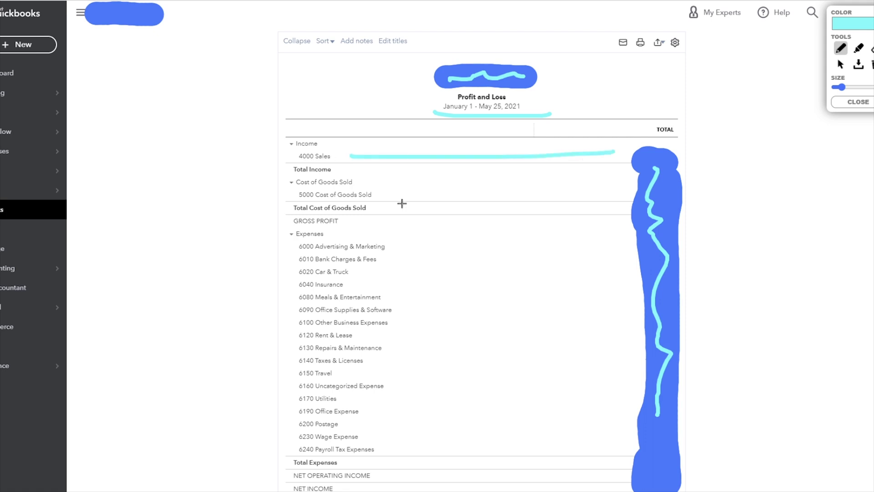
left_click_drag(381, 196, 594, 195)
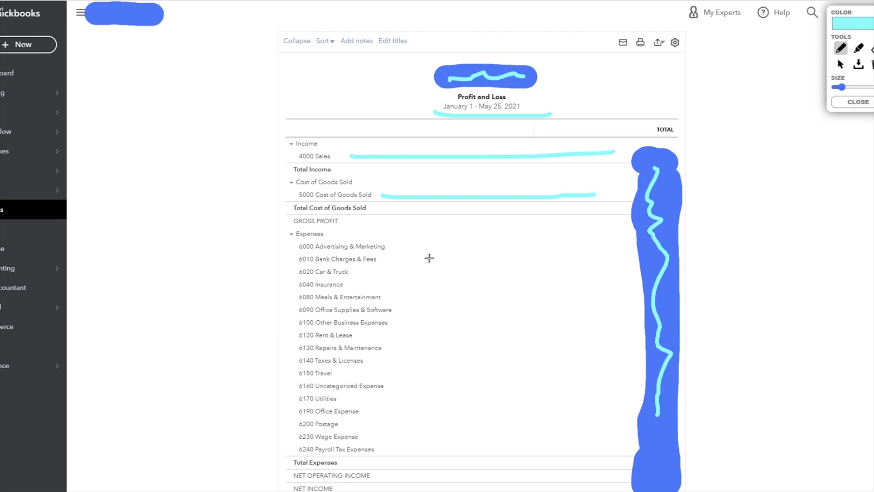
left_click_drag(398, 247, 550, 247)
left_click_drag(399, 261, 504, 265)
left_click_drag(359, 273, 506, 272)
left_click_drag(365, 285, 474, 282)
left_click_drag(407, 296, 539, 298)
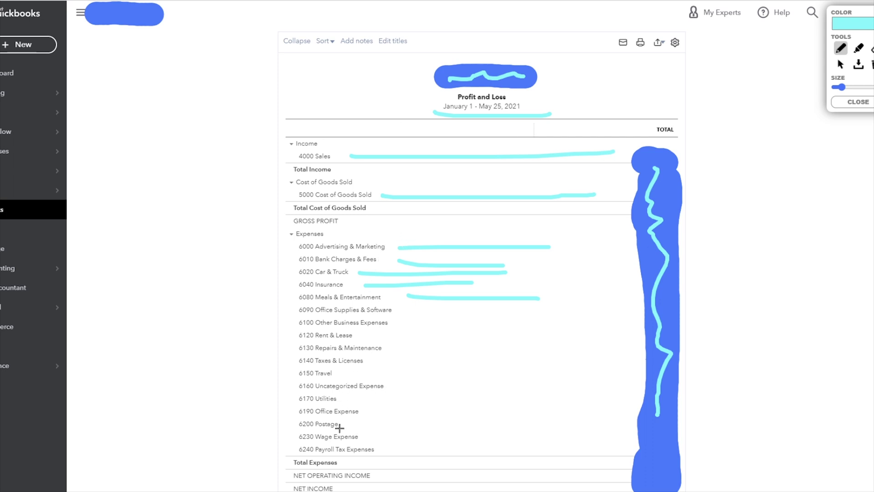
mouse_move(342, 424)
left_mouse_down()
mouse_move(610, 422)
mouse_move(615, 381)
mouse_move(606, 395)
mouse_move(620, 368)
mouse_move(624, 392)
left_mouse_up()
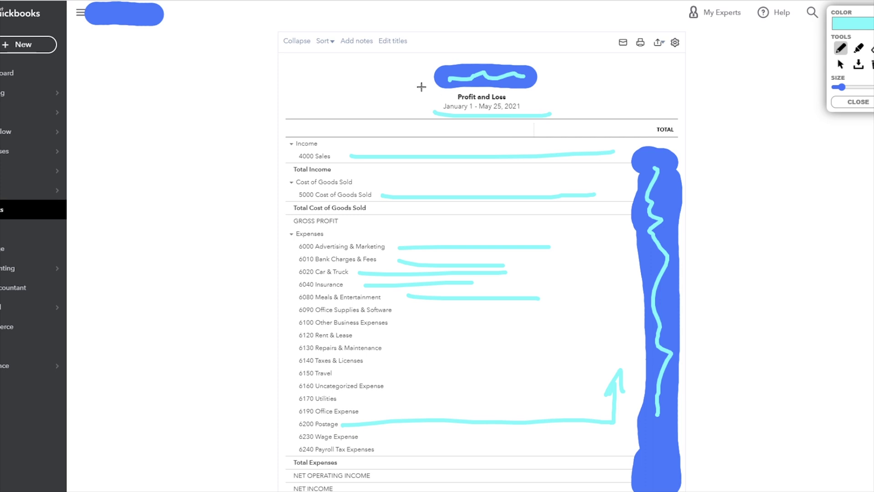
- Draw lines from Total Expenses, Net Operating Income and Net Income toward the total column
left_click_drag(347, 461, 597, 458)
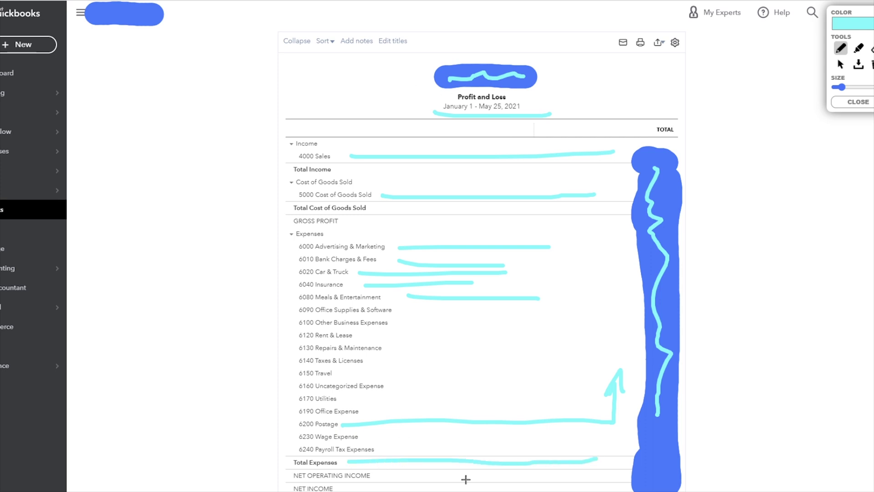
left_click_drag(379, 477, 614, 474)
mouse_move(382, 490)
left_mouse_down()
mouse_move(614, 490)
mouse_move(656, 472)
mouse_move(669, 490)
mouse_move(682, 451)
left_mouse_up()
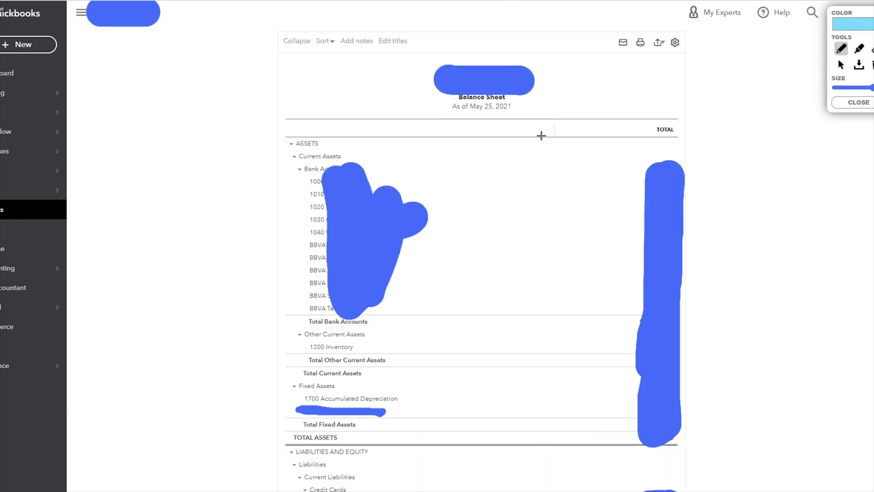
mouse_move(451, 108)
left_mouse_down()
mouse_move(474, 122)
mouse_move(564, 118)
left_mouse_up()
left_click_drag(872, 87, 834, 87)
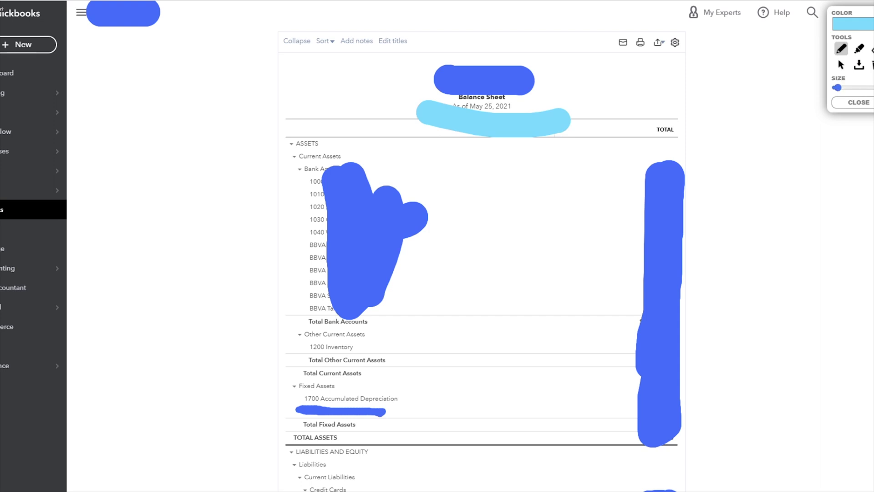
left_click(871, 49)
mouse_move(561, 112)
left_mouse_down()
mouse_move(511, 129)
mouse_move(422, 109)
mouse_move(503, 118)
mouse_move(414, 112)
mouse_move(589, 123)
mouse_move(548, 127)
left_mouse_up()
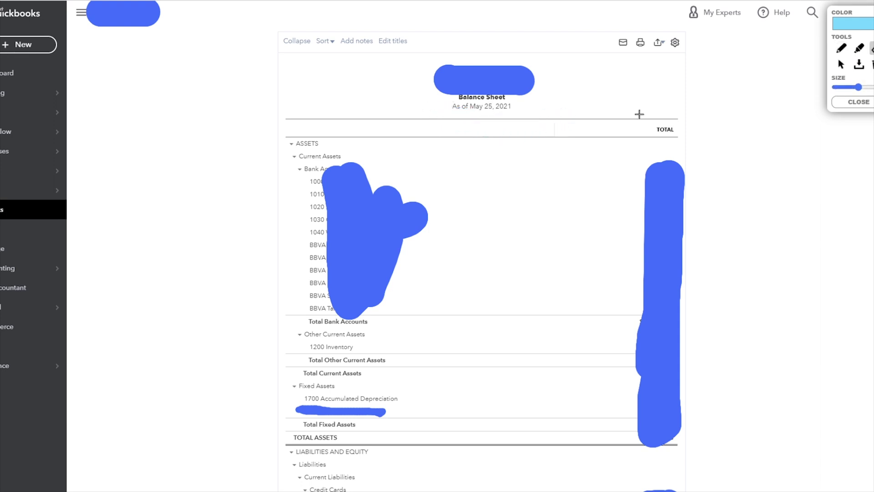
- Underline the Balance Sheet's as-of date in light blue, thickening the pen to a medium width for a second stroke
left_click(844, 49)
left_click_drag(429, 117, 550, 120)
left_click_drag(837, 87, 853, 87)
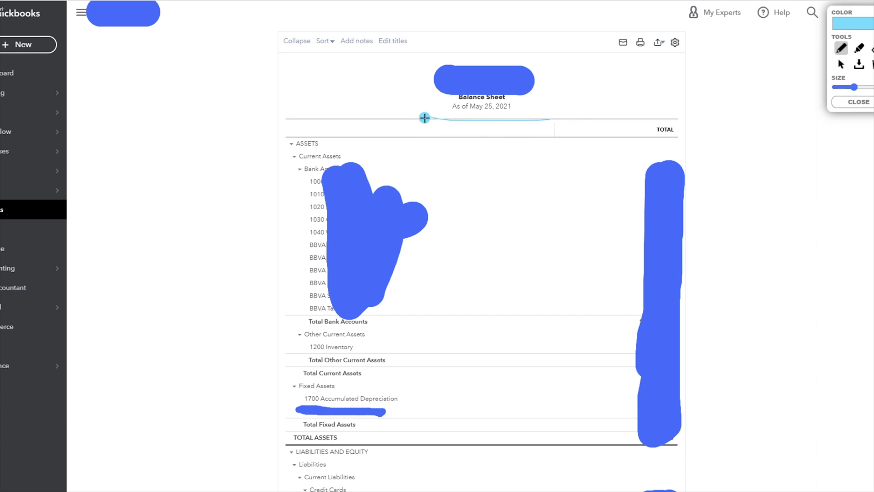
left_click_drag(421, 118, 539, 113)
- Draw curved lines beside the bank accounts and fixed assets, plus a downward arrow beside Liabilities and Equity
mouse_move(354, 143)
left_mouse_down()
mouse_move(425, 248)
mouse_move(421, 303)
mouse_move(405, 329)
mouse_move(421, 396)
mouse_move(410, 415)
left_mouse_up()
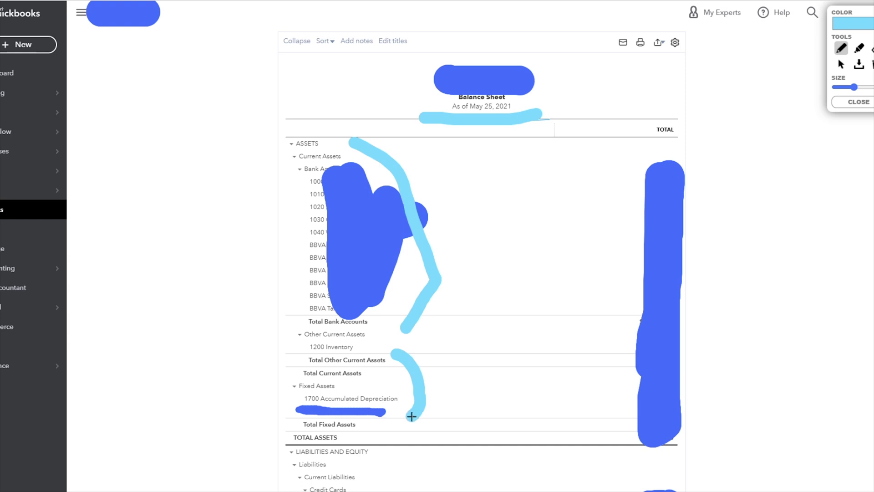
left_click(418, 444)
mouse_move(418, 444)
left_mouse_down()
mouse_move(409, 481)
mouse_move(400, 458)
mouse_move(433, 466)
left_mouse_up()
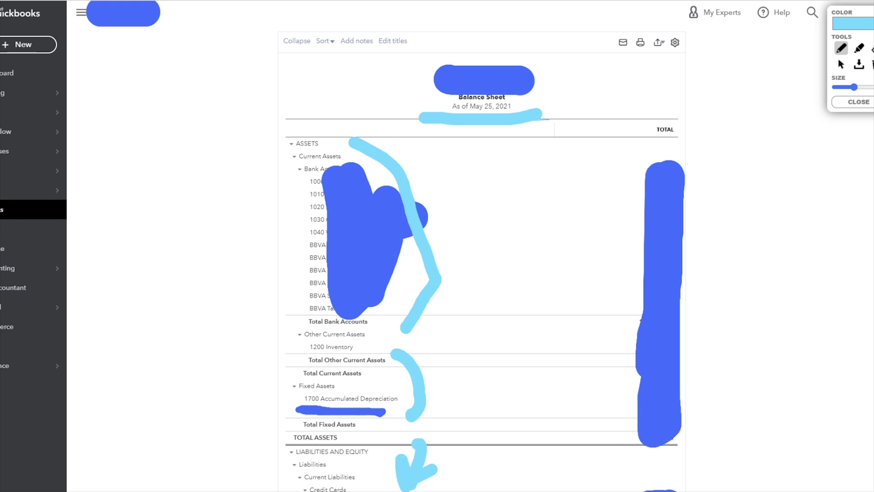
- Thin the pen, draw a wavy line down the covered asset totals, and add a vertical line beside the report
left_click_drag(854, 87, 843, 87)
mouse_move(659, 173)
left_mouse_down()
mouse_move(676, 301)
mouse_move(646, 361)
left_mouse_up()
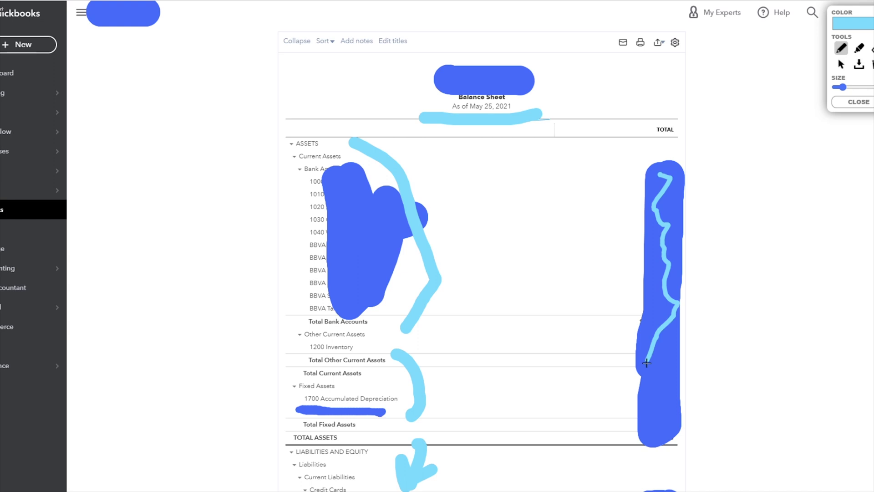
mouse_move(741, 336)
left_mouse_down()
mouse_move(722, 447)
mouse_move(743, 425)
left_mouse_up()
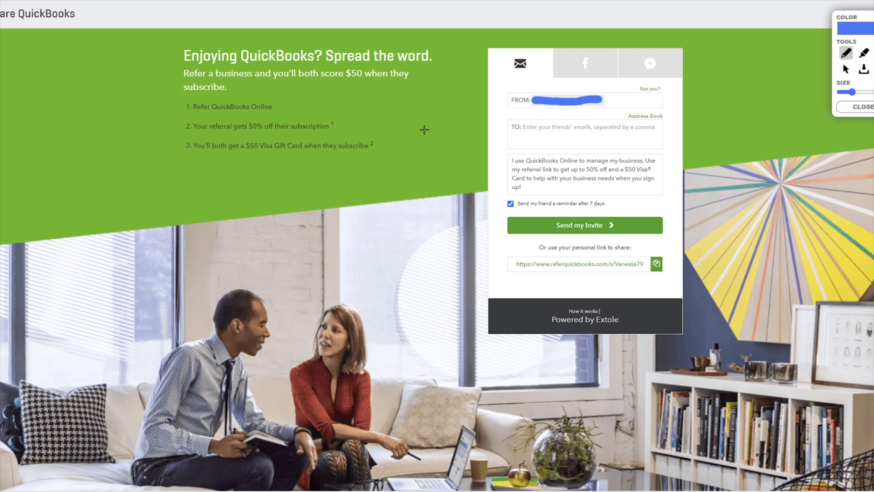
- On the QuickBooks referral page, draw a downward arrow, mark the 50% off and $50 gift card lines, and circle the offer and invite form
mouse_move(423, 121)
left_mouse_down()
mouse_move(407, 352)
mouse_move(389, 304)
mouse_move(469, 301)
left_mouse_up()
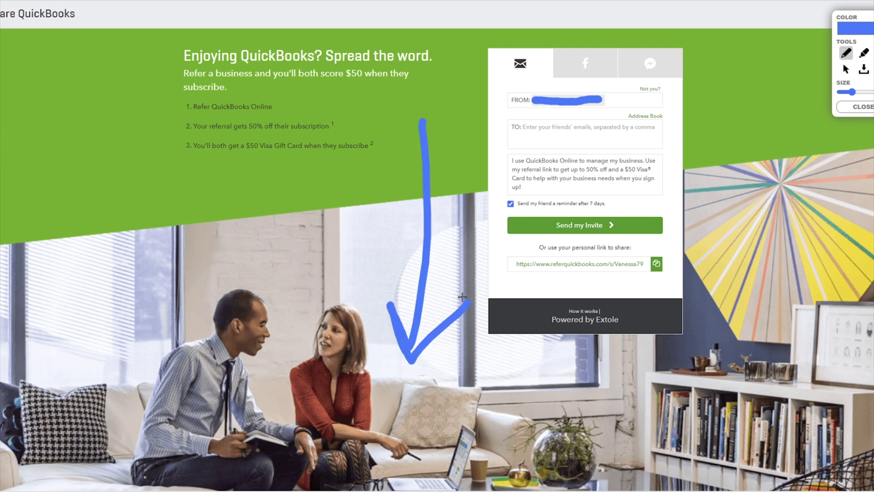
left_click_drag(191, 163, 350, 162)
left_click_drag(342, 125, 395, 113)
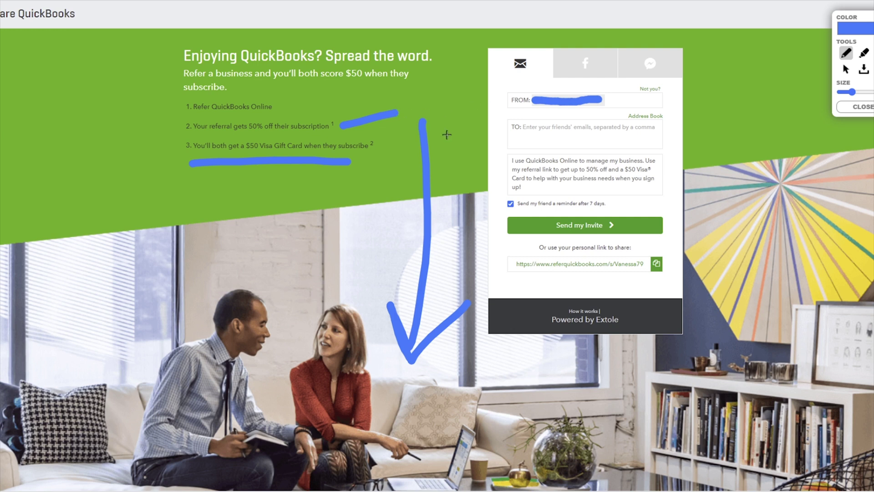
mouse_move(421, 39)
left_mouse_down()
mouse_move(92, 220)
mouse_move(673, 312)
mouse_move(390, 37)
mouse_move(94, 173)
mouse_move(401, 425)
mouse_move(683, 127)
mouse_move(553, 56)
left_mouse_up()
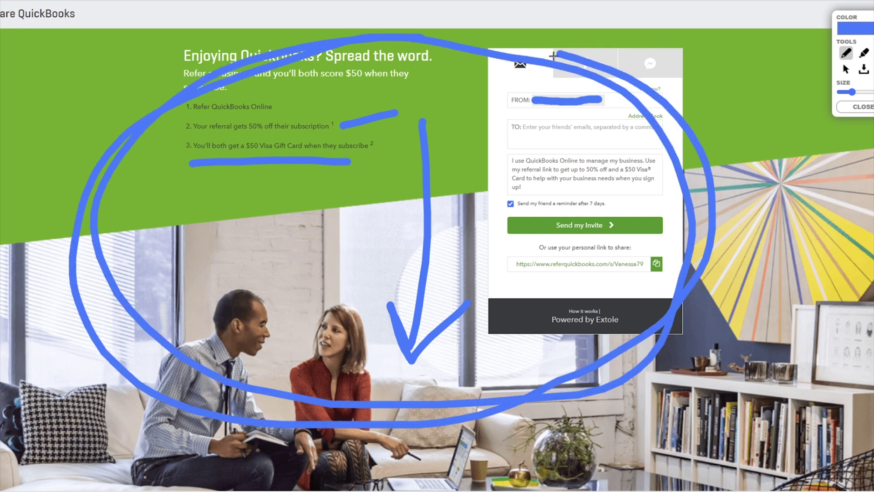